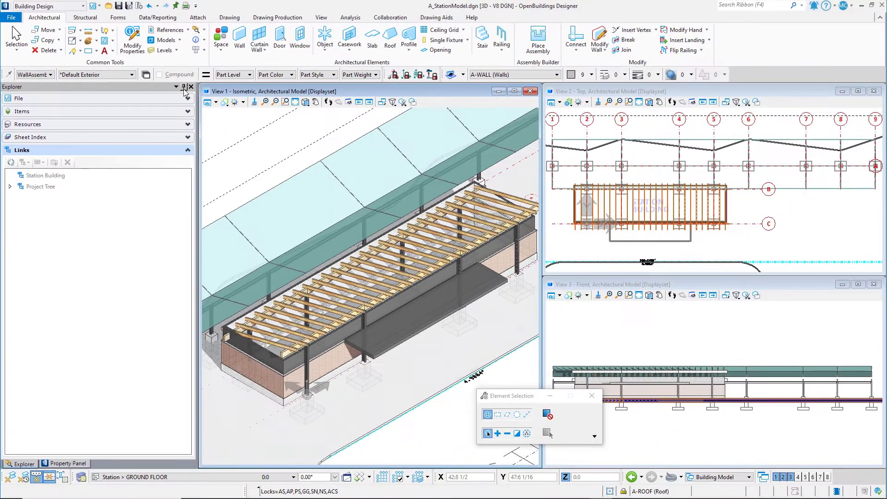
Unpin the Explorer panel so it auto-hides, then check the Property Panel and Explorer side tabs.
left_click(254, 120)
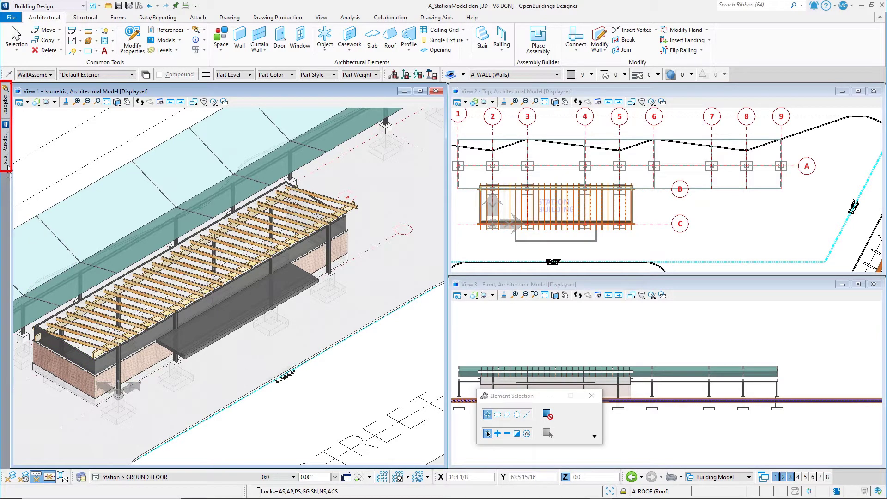
mouse_move(8, 167)
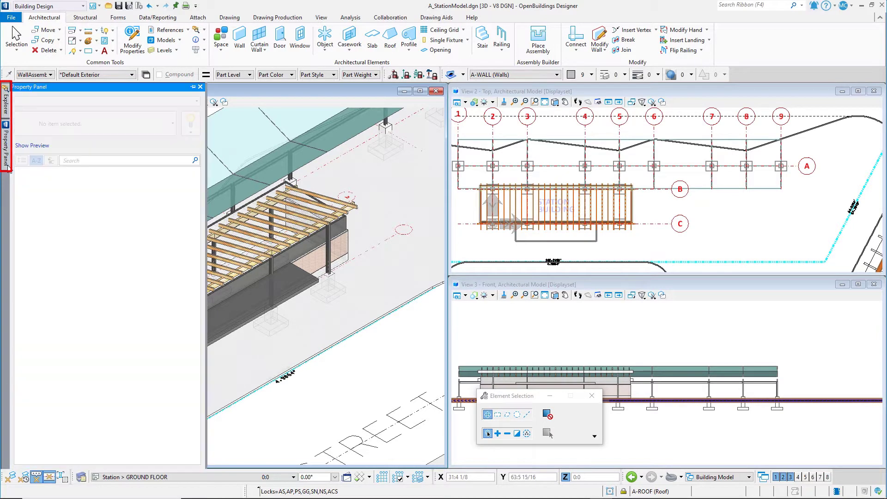
left_click(6, 105)
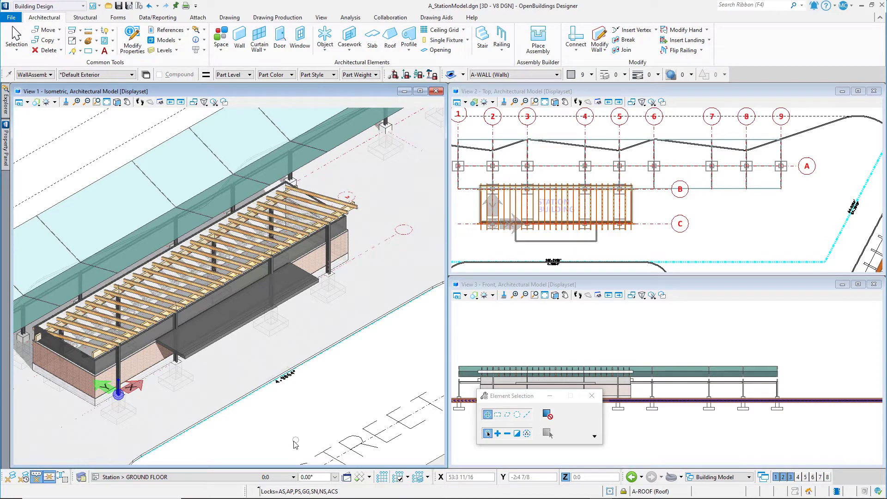
Make Station > ROOF the active floor.
left_click(200, 477)
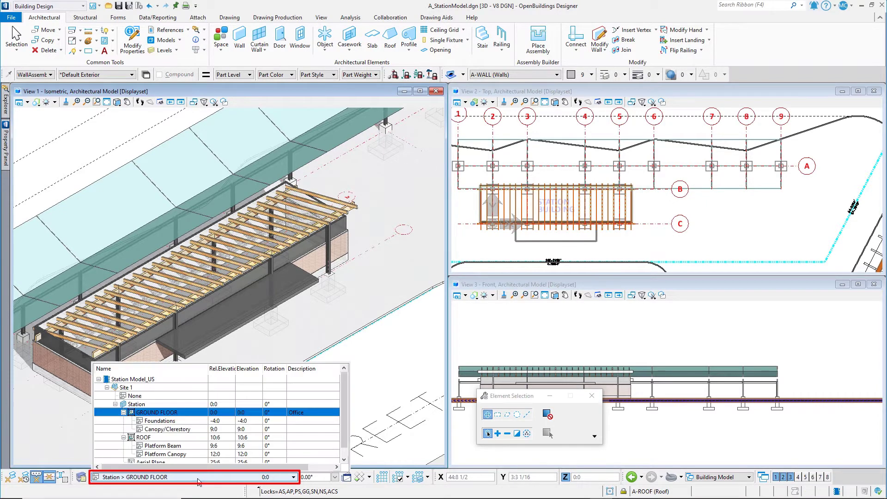
left_click(181, 438)
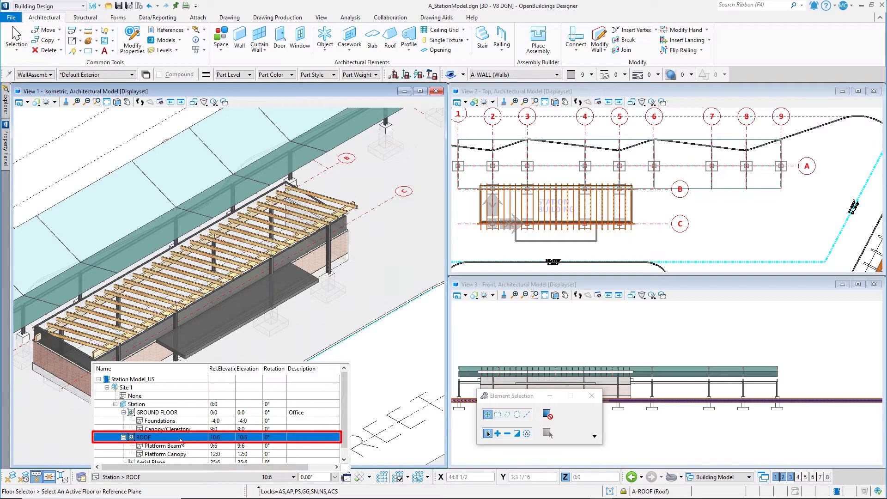
left_click(180, 441)
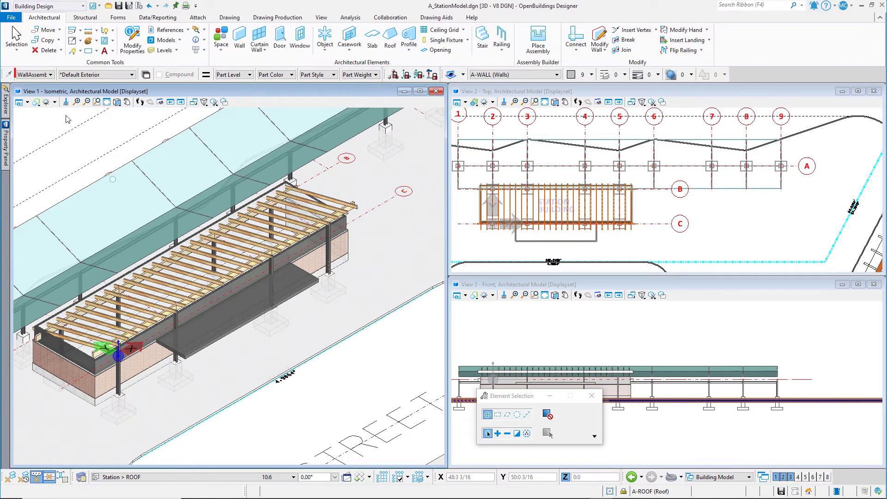
Set the active family to General and the part to Constructions Dashed.
left_click(33, 75)
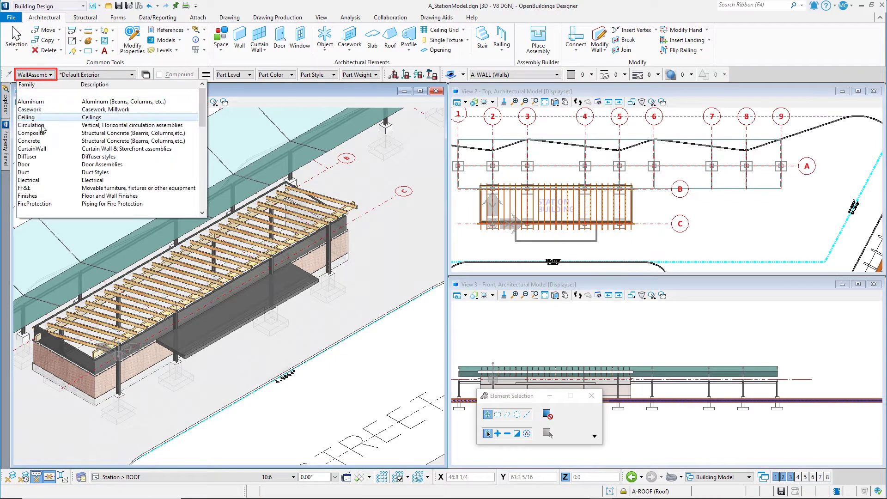
scroll(49, 148, "down", 3)
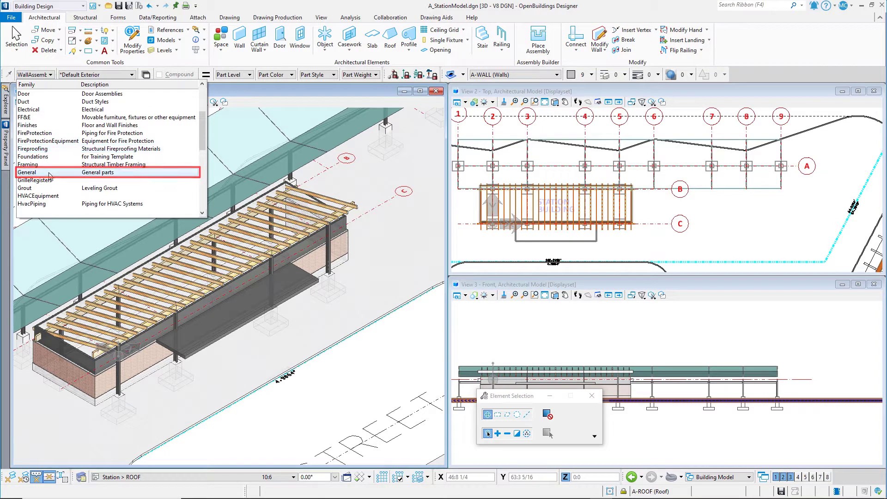
left_click(46, 171)
left_click(76, 75)
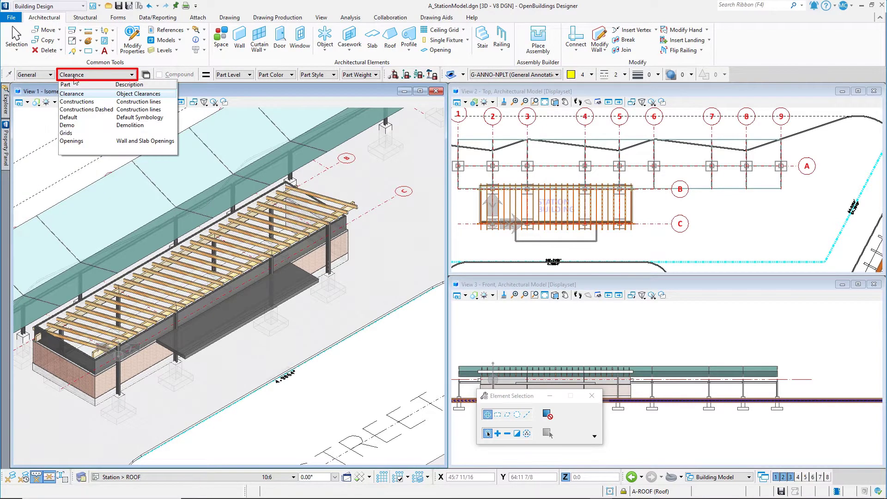
left_click(79, 110)
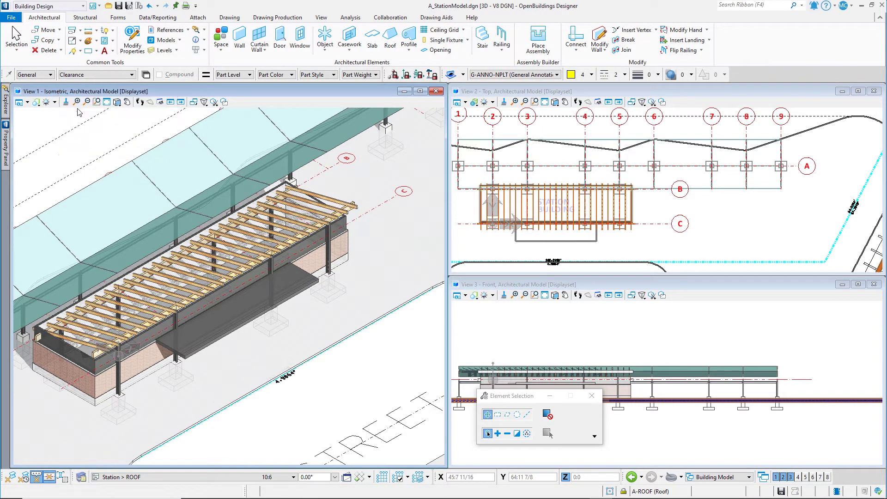
Place a rectangular block between opposite corners of the station framing in View 2.
right_click(469, 215)
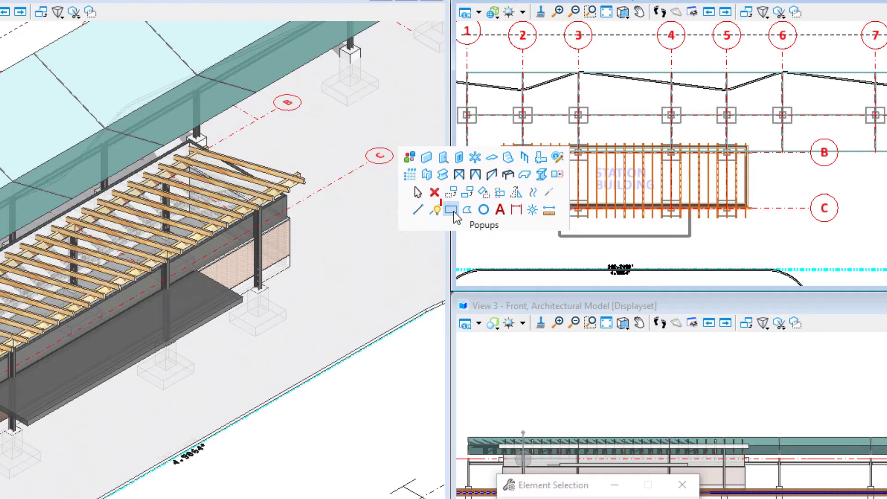
left_click(451, 210)
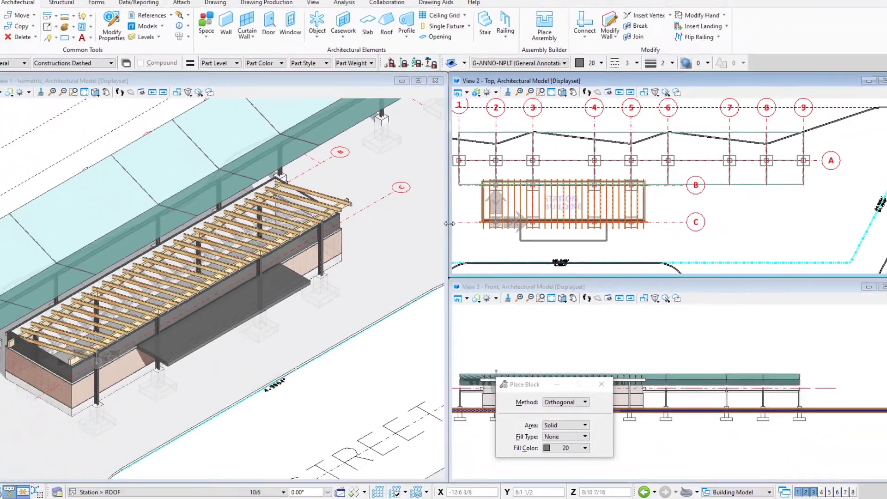
scroll(476, 184, "up", 5)
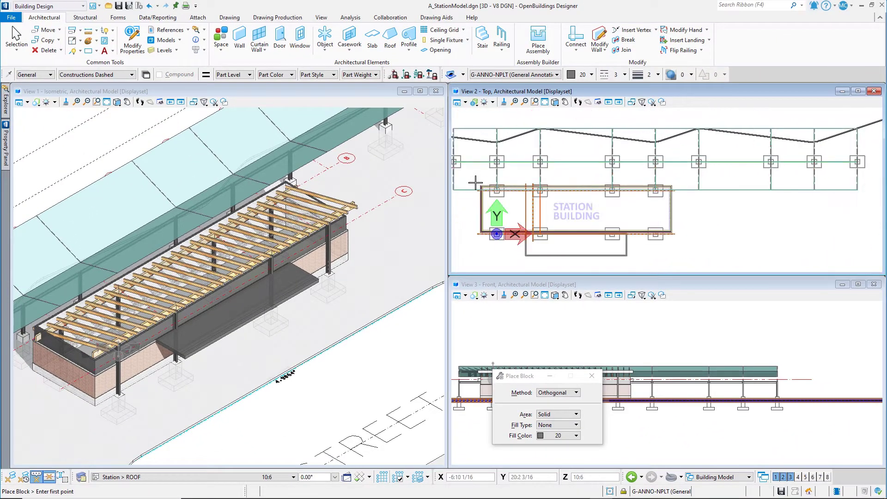
scroll(476, 184, "up", 3)
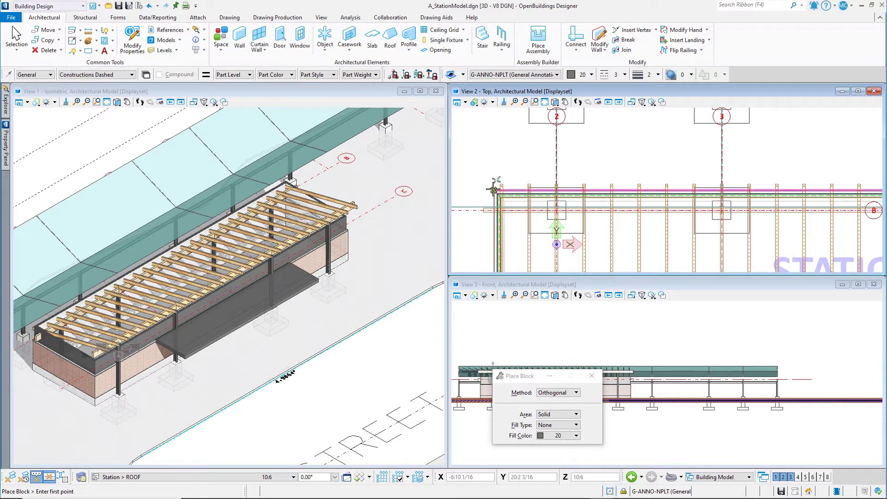
left_click(493, 189)
scroll(475, 187, "down", 2)
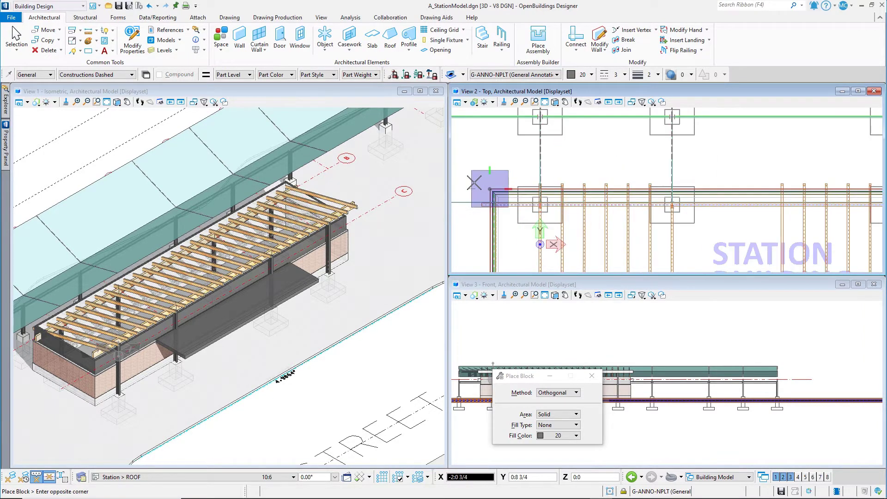
scroll(474, 183, "up", 4)
scroll(473, 182, "down", 4)
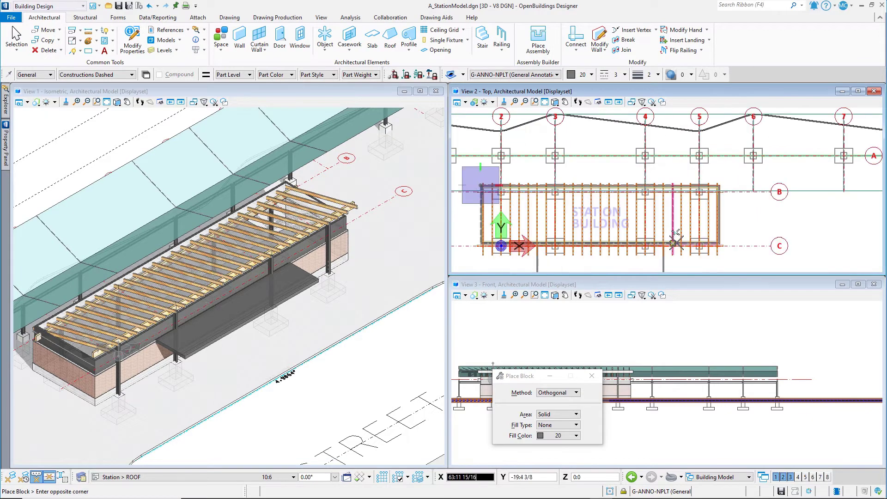
scroll(720, 242, "up", 5)
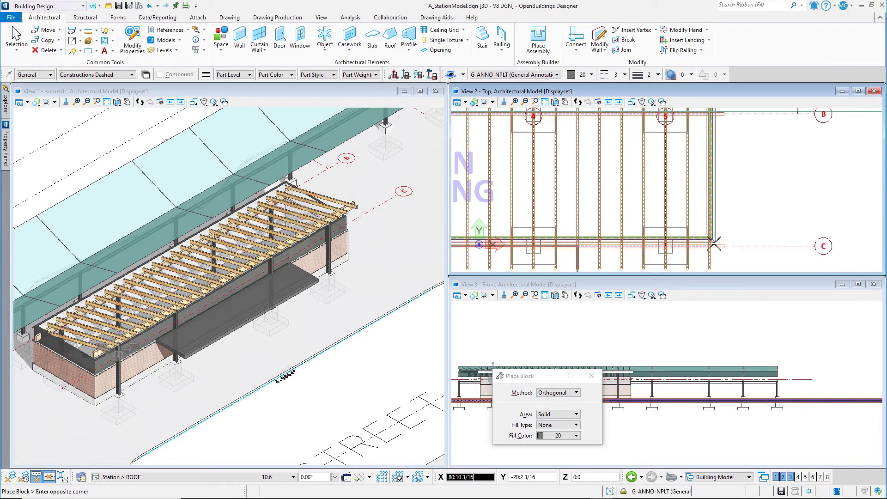
scroll(714, 243, "up", 4)
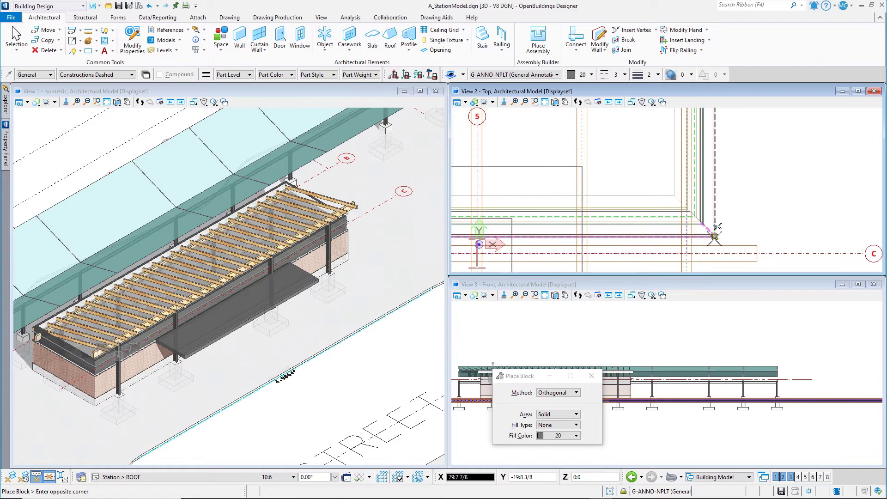
left_click(714, 237)
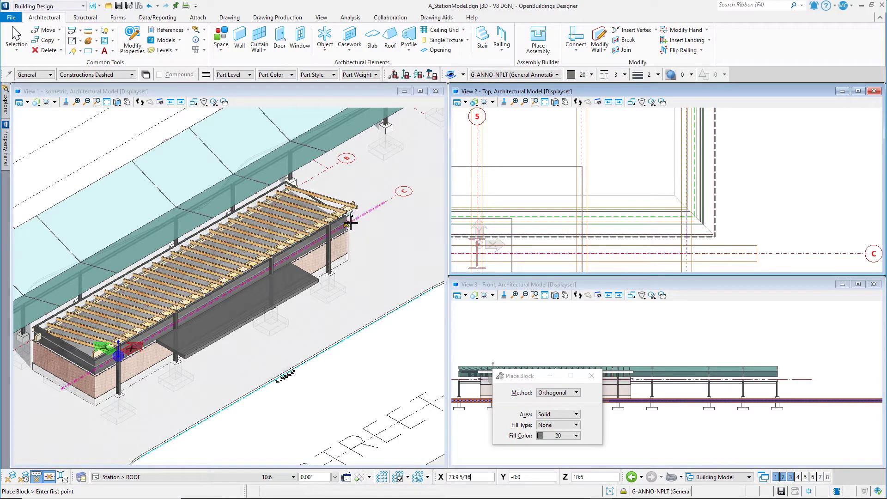
scroll(351, 222, "up", 3)
scroll(350, 223, "up", 1)
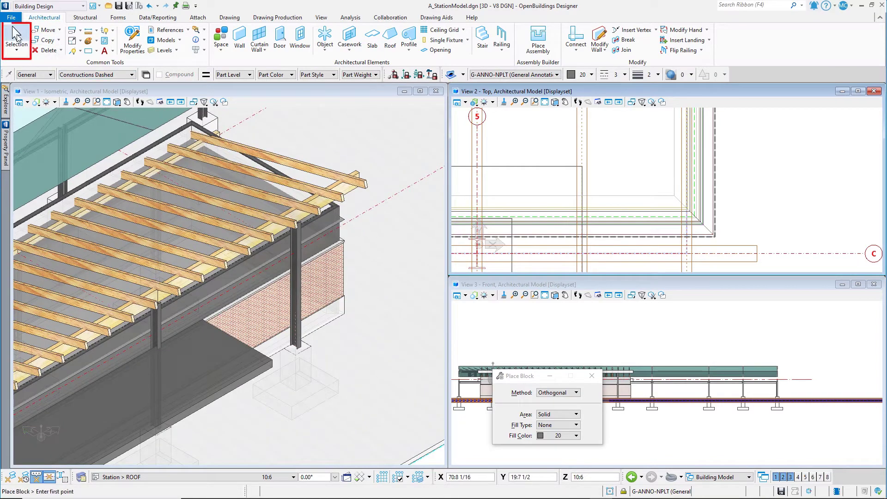
Select the rectangular roof shape and offset it outward with Move Parallel, Miter, distance 2:0.
left_click(17, 37)
left_click(346, 222)
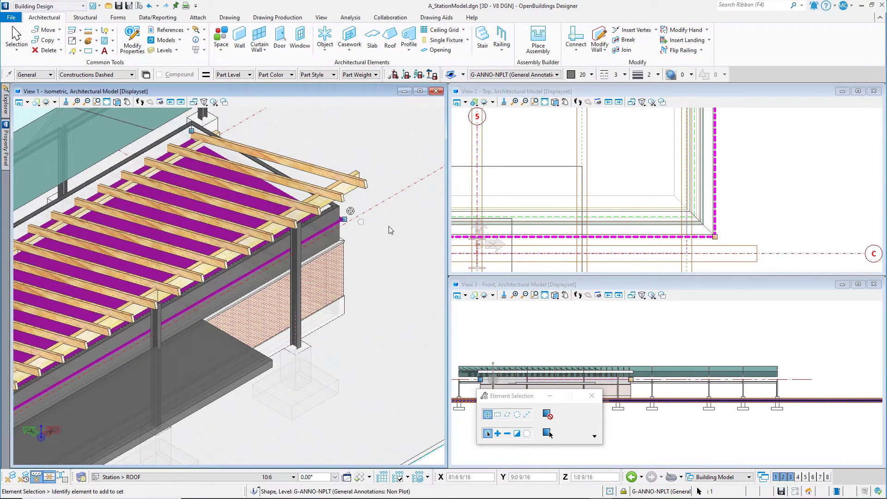
key("space")
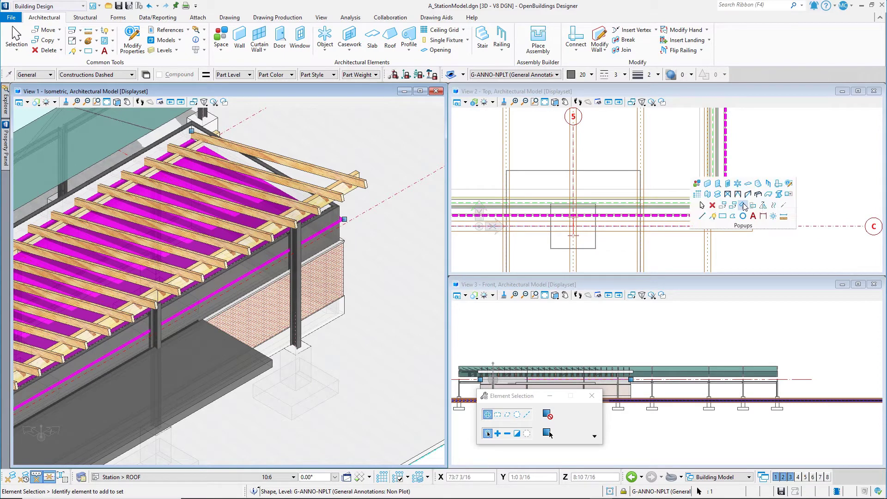
left_click(772, 205)
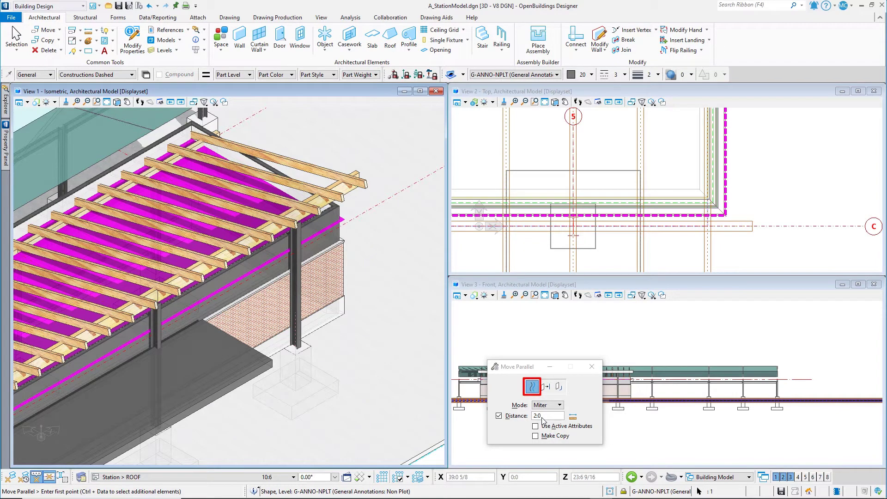
left_click(727, 209)
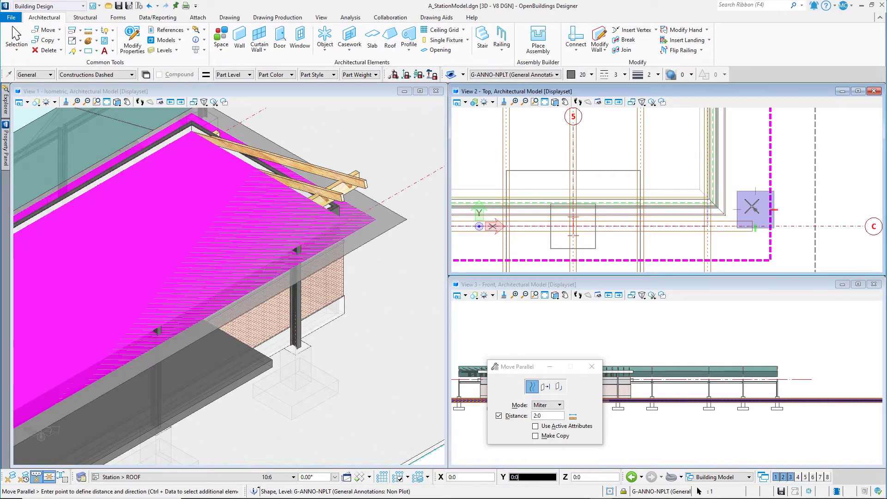
Accept the 2:0 outward offset, then stretch the roof shape's corner past the rafter ends.
left_click(736, 194)
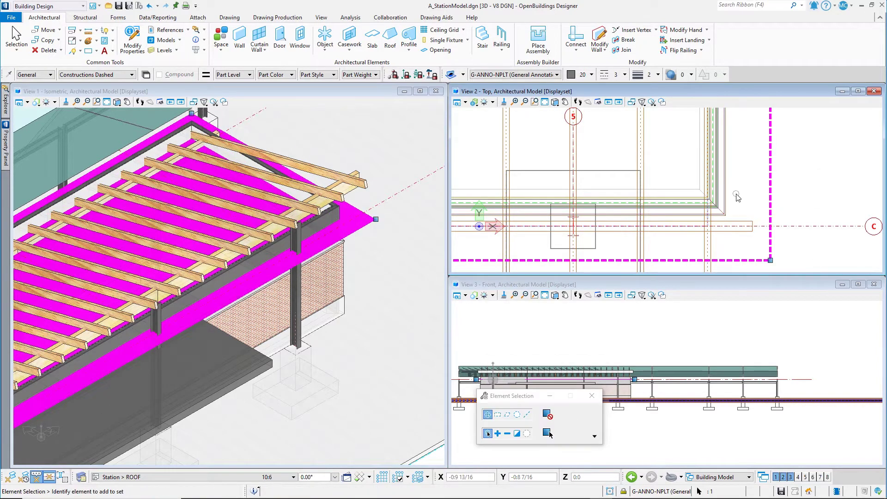
scroll(739, 182, "down", 4)
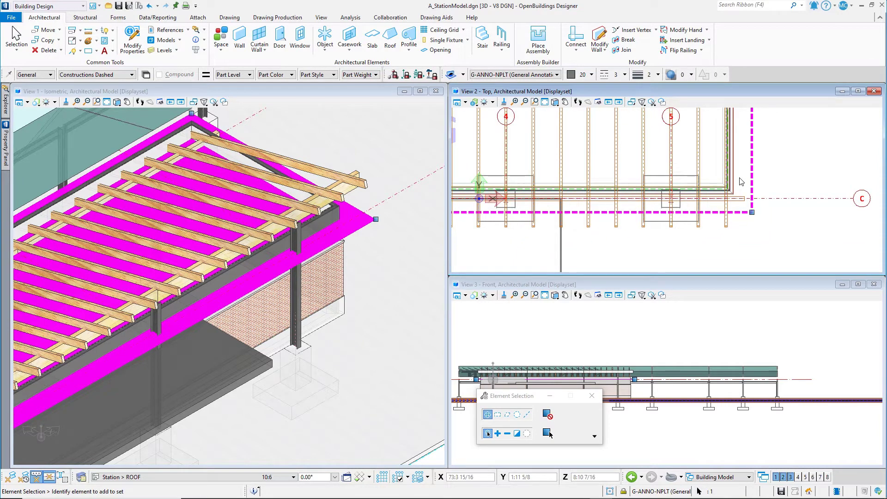
left_click(755, 227)
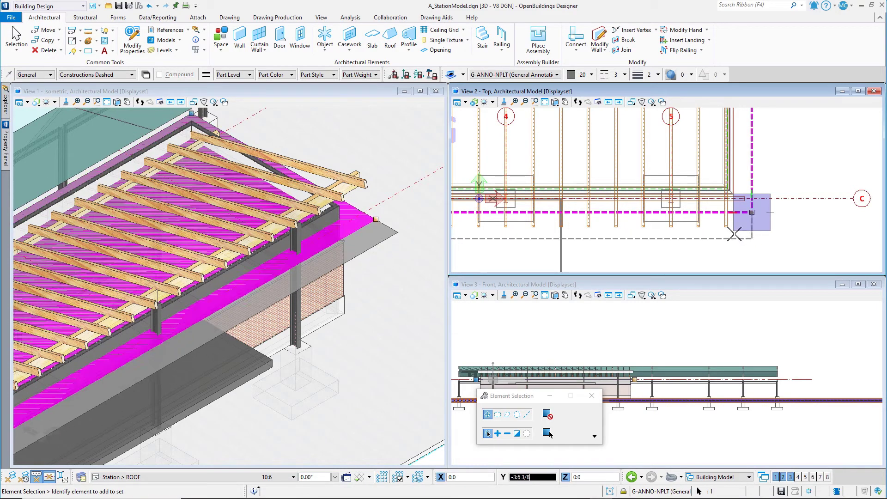
scroll(733, 231, "up", 1)
scroll(733, 230, "up", 2)
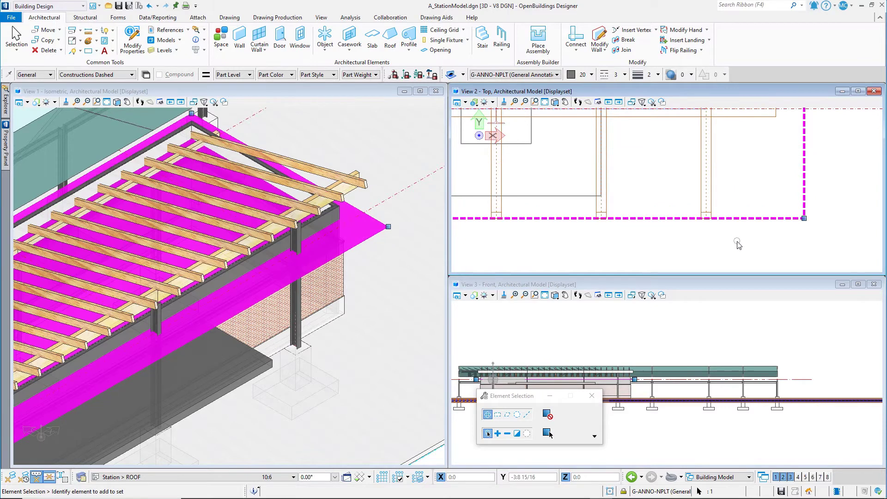
scroll(736, 242, "down", 3)
scroll(738, 248, "down", 3)
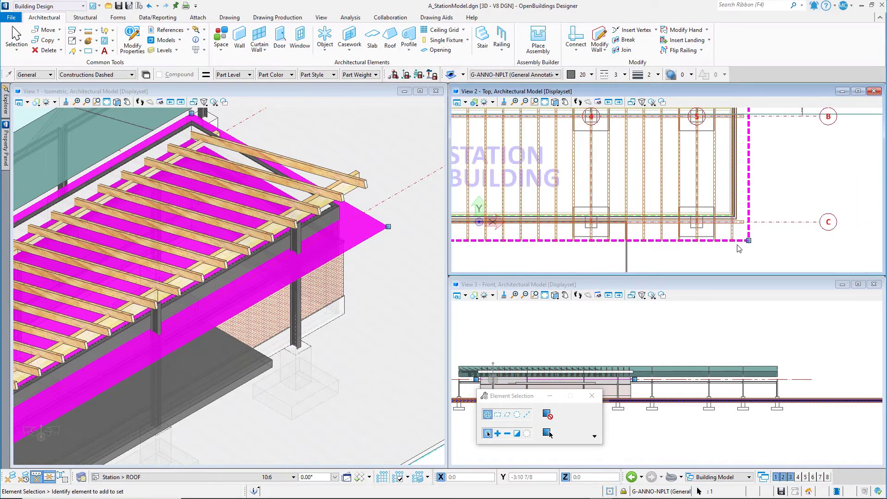
scroll(744, 122, "up", 4)
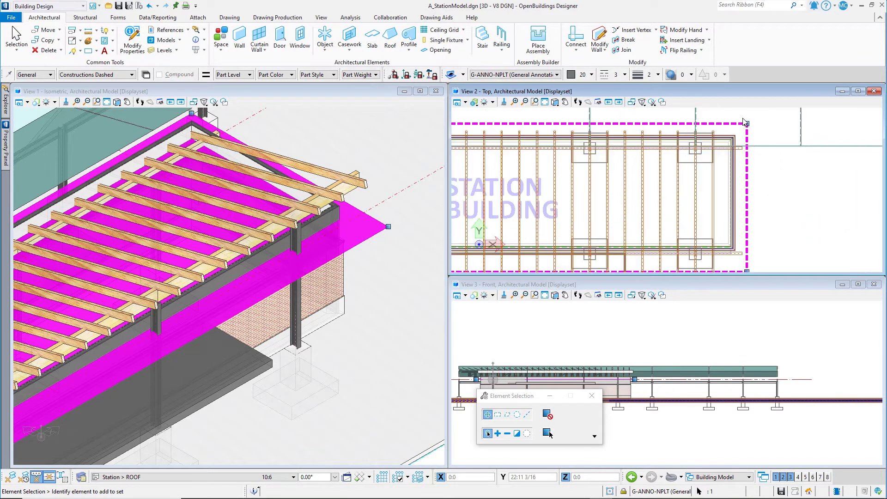
scroll(744, 121, "up", 1)
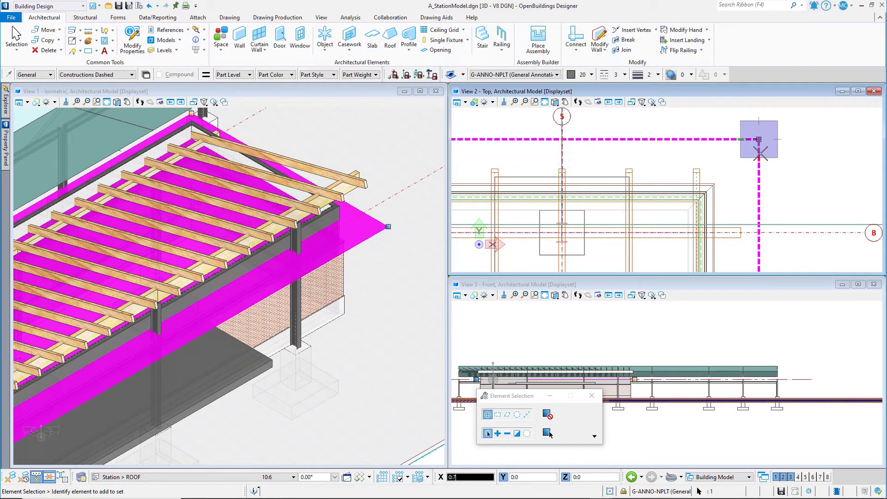
left_click(700, 168)
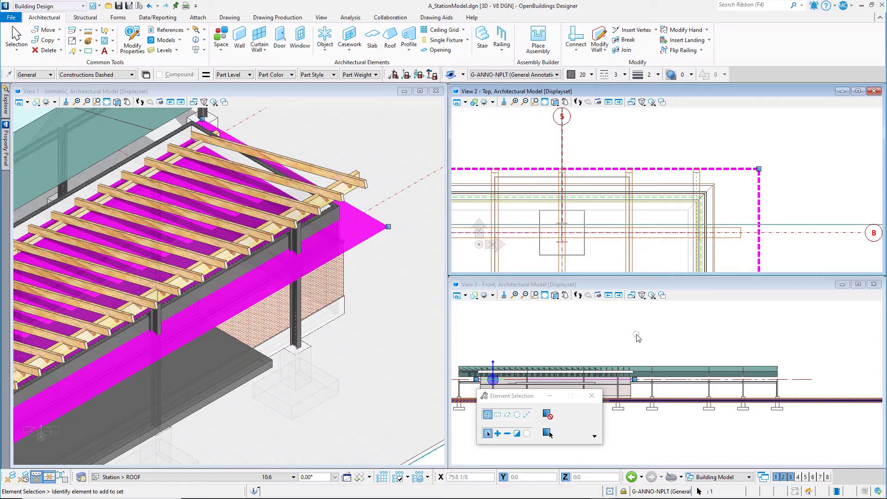
Set View 3 to Left View, fit the building, and zoom in on the roof edge.
left_click(554, 295)
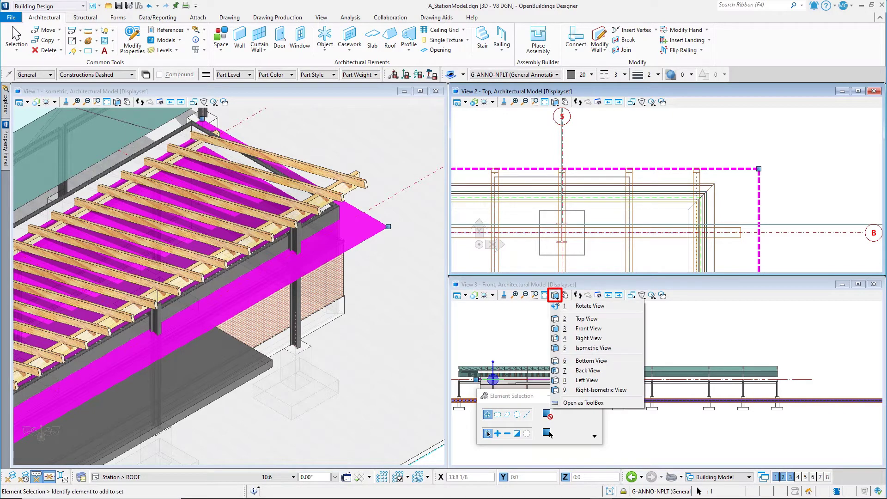
left_click(593, 379)
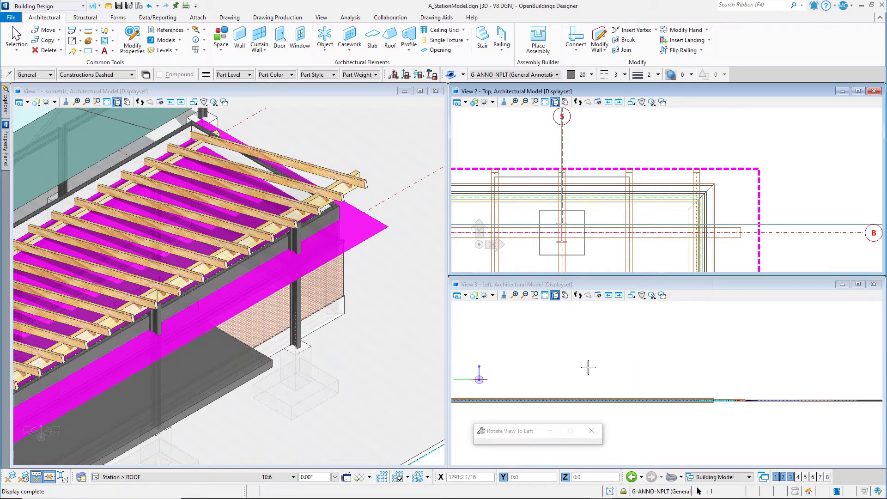
left_click(545, 295)
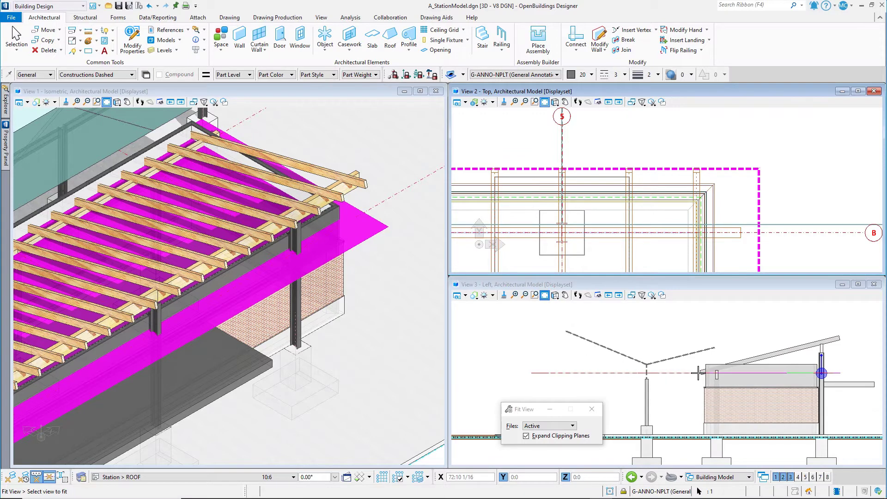
scroll(698, 373, "up", 5)
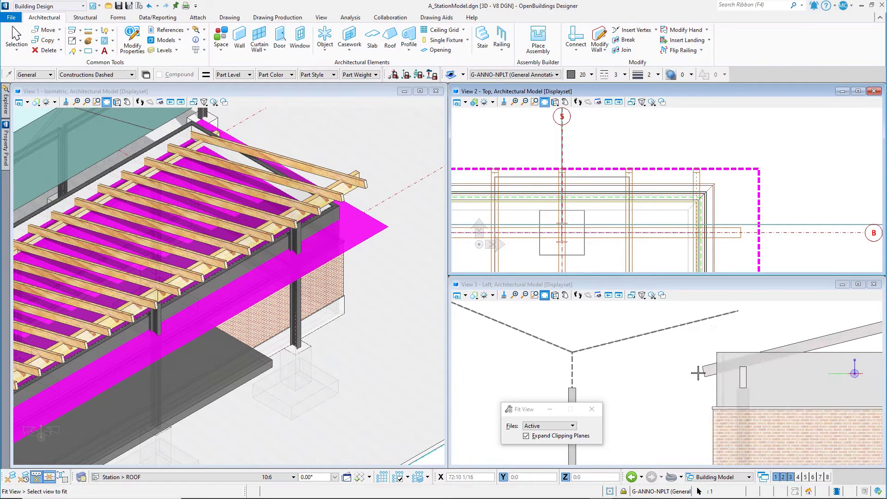
scroll(698, 374, "up", 4)
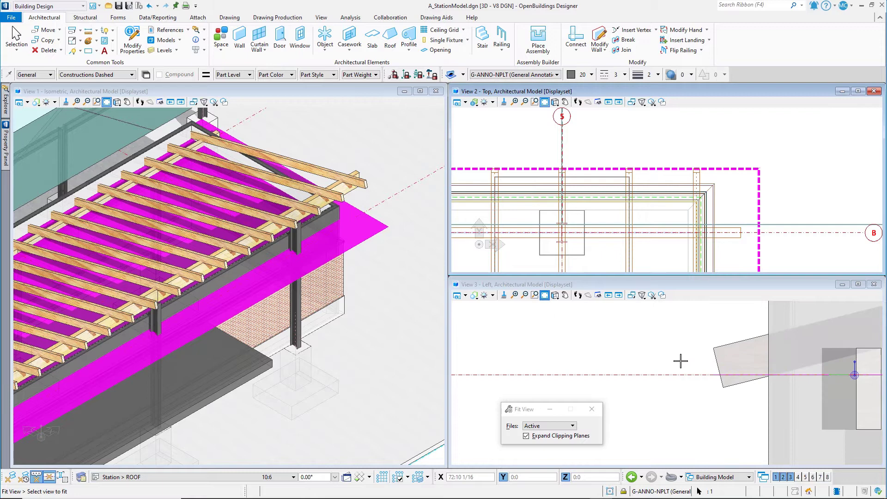
key("space")
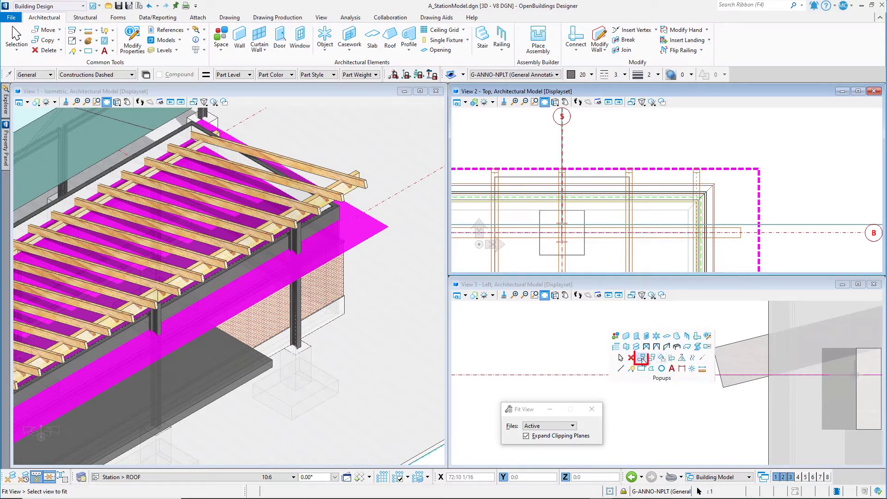
Move the roof shape from its corner up onto the rafter top using AccuDraw side orientation, then deselect it.
left_click(642, 359)
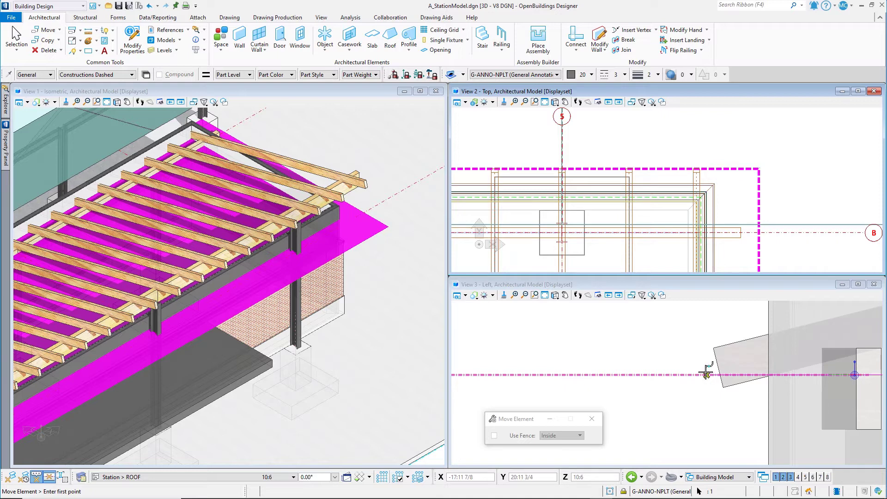
left_click(752, 170)
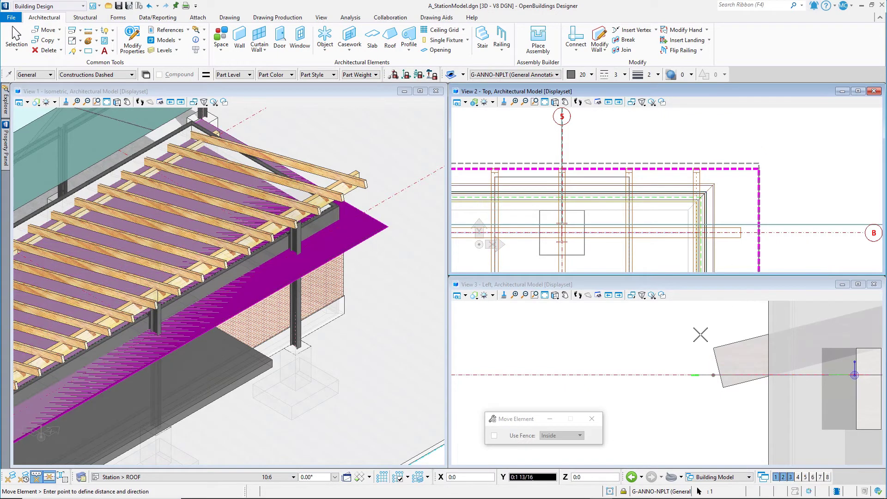
key("s")
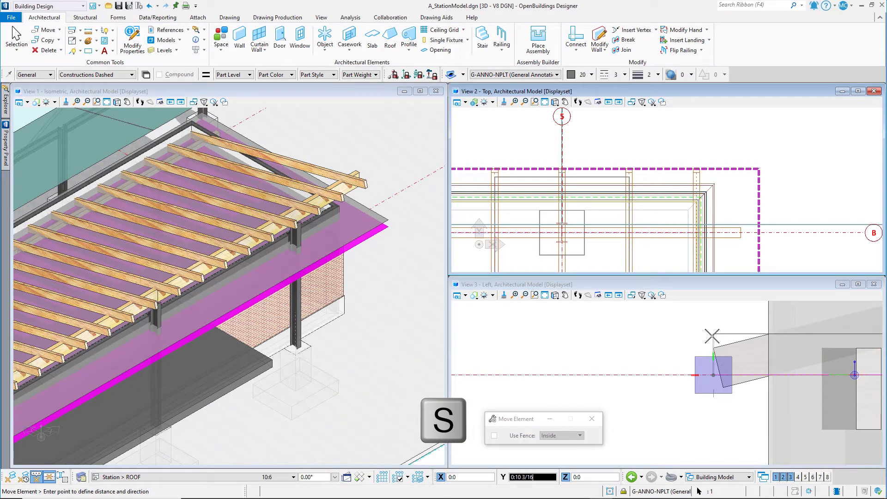
key("Return")
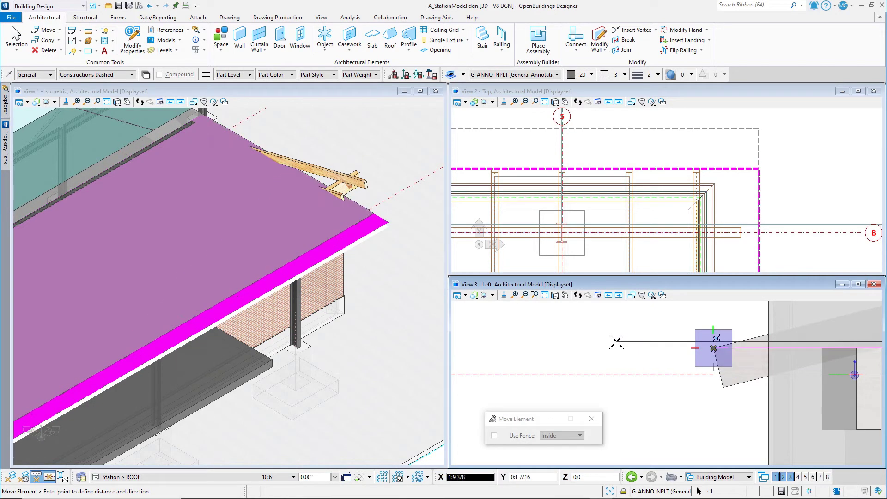
left_click(616, 341)
right_click(615, 342)
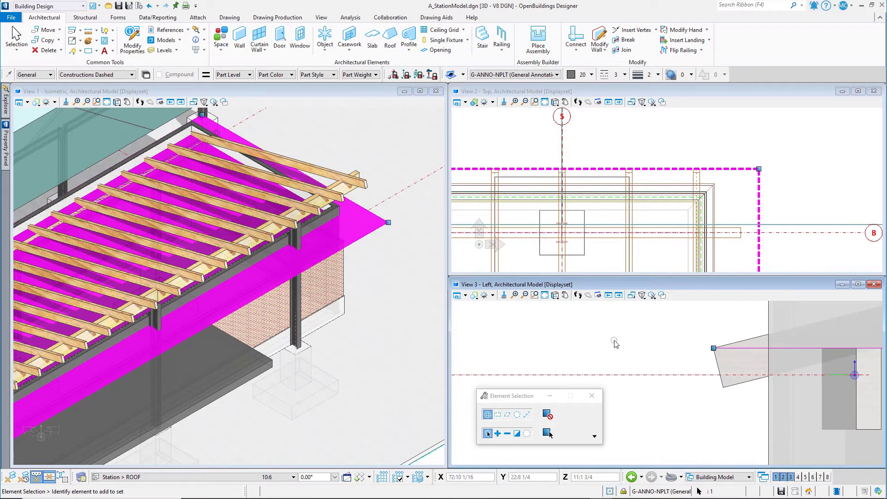
left_click(615, 343)
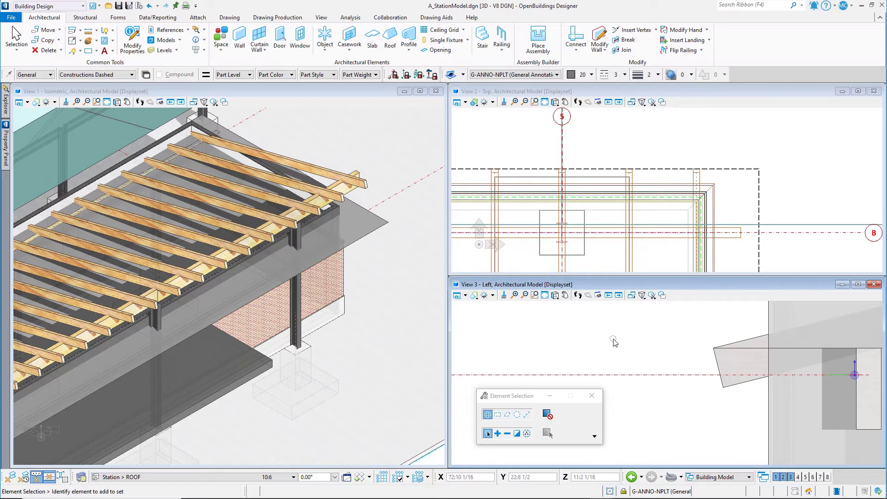
Start a new roof and choose the Roof | Wood Decking definition in Roof Builder.
left_click(392, 40)
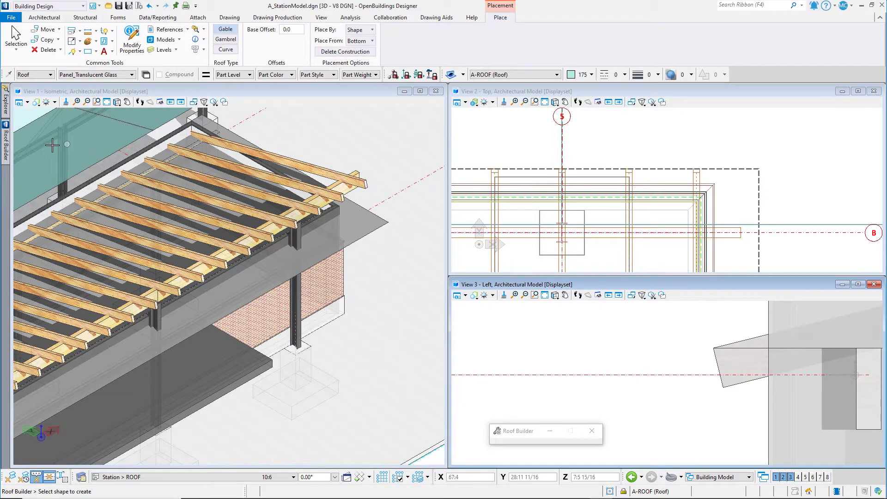
left_click(5, 159)
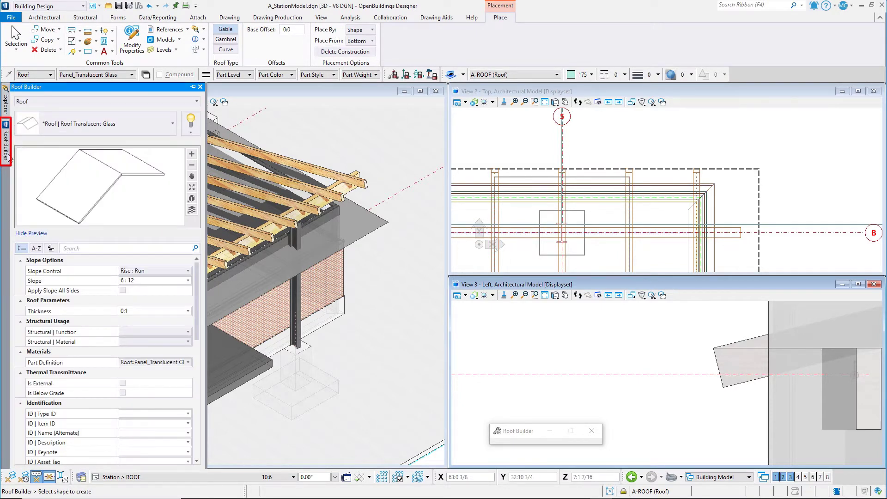
left_click(65, 127)
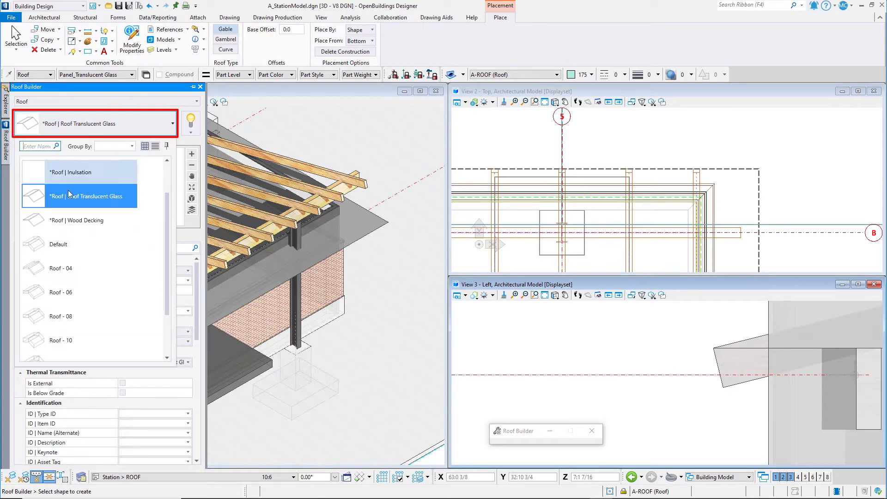
left_click(81, 219)
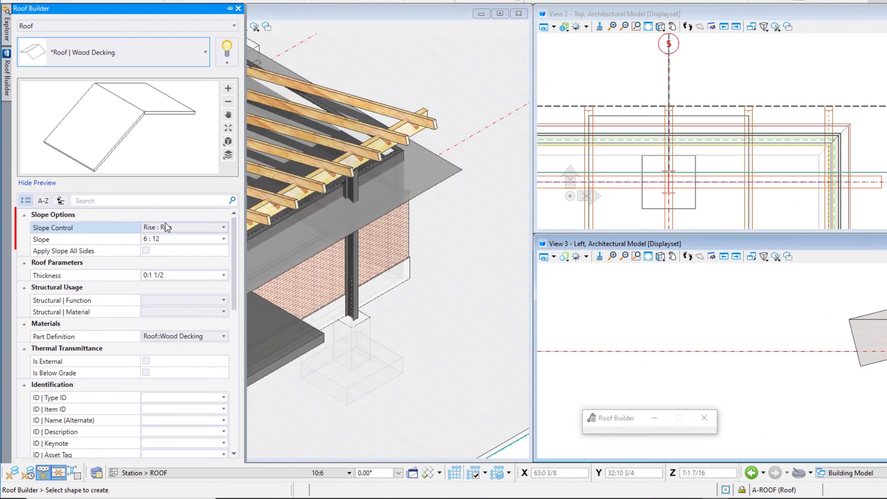
Set the roof slope control to Rise : Run with a 3 : 12 slope.
left_click(140, 268)
left_click(165, 226)
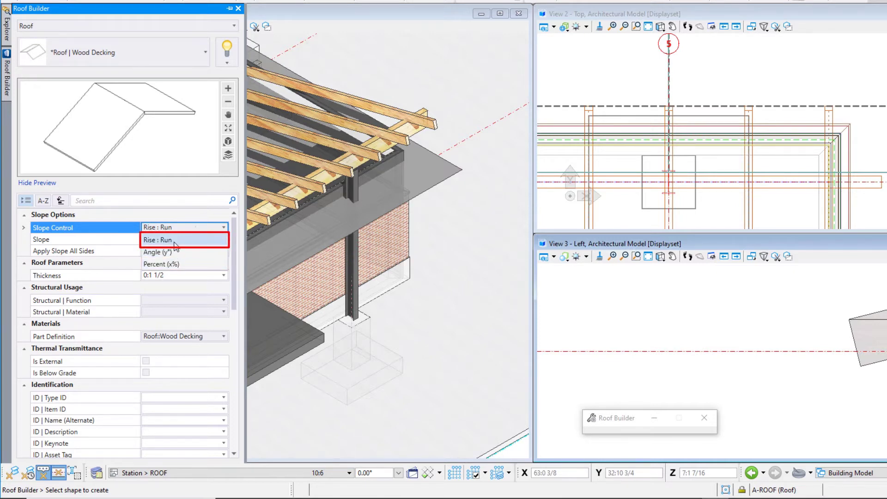
left_click(175, 240)
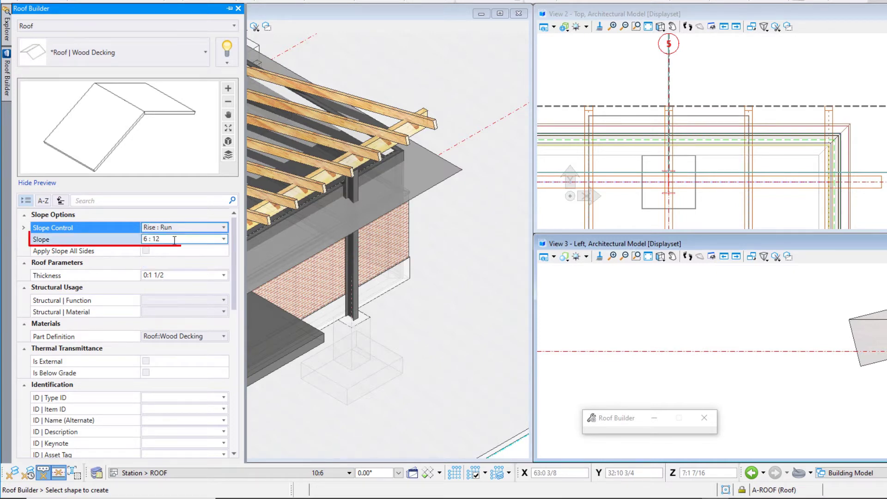
left_click(175, 239)
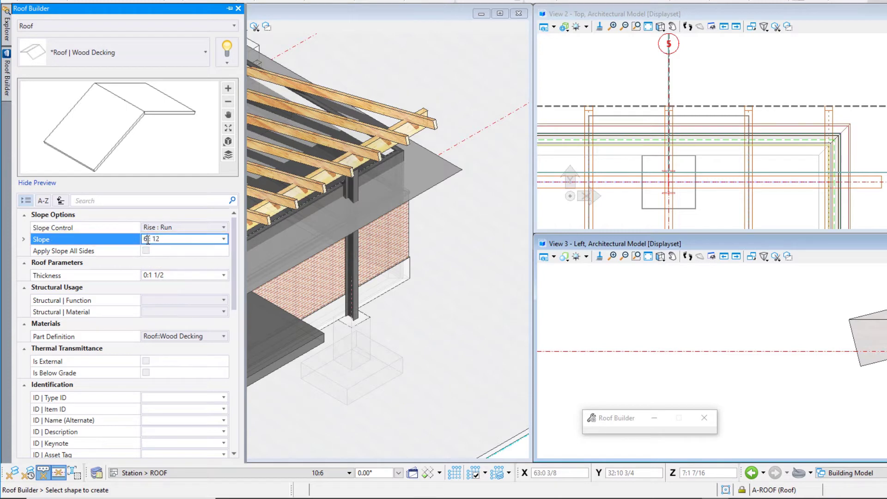
left_click(137, 238)
type("3")
left_click(171, 275)
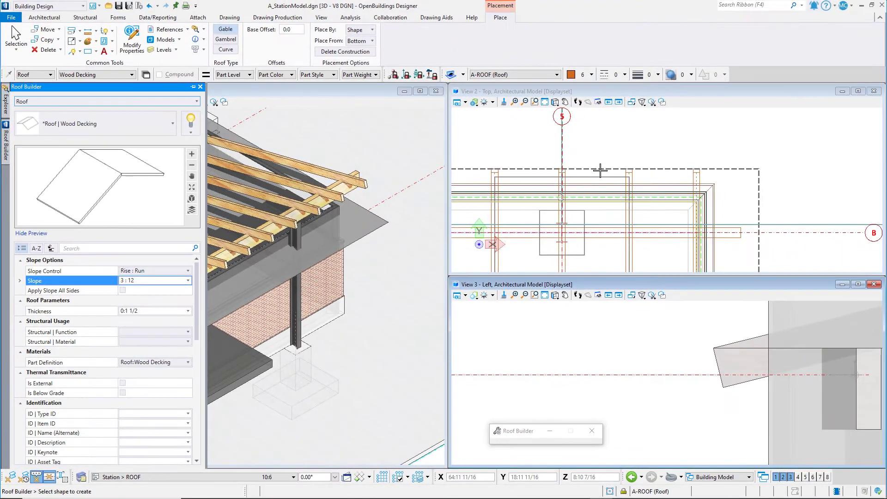
Create the gable wood decking roof from the roof shape in View 2, sloping from its top side.
scroll(687, 145, "down", 5)
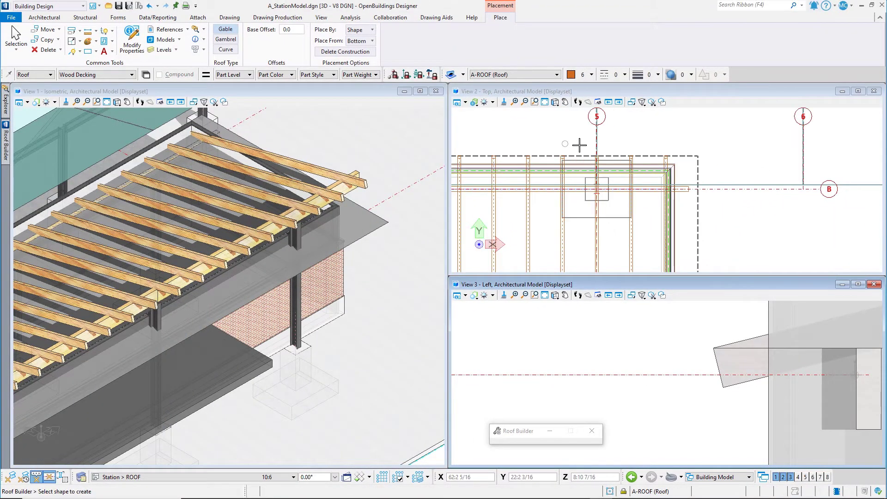
scroll(631, 147, "down", 1)
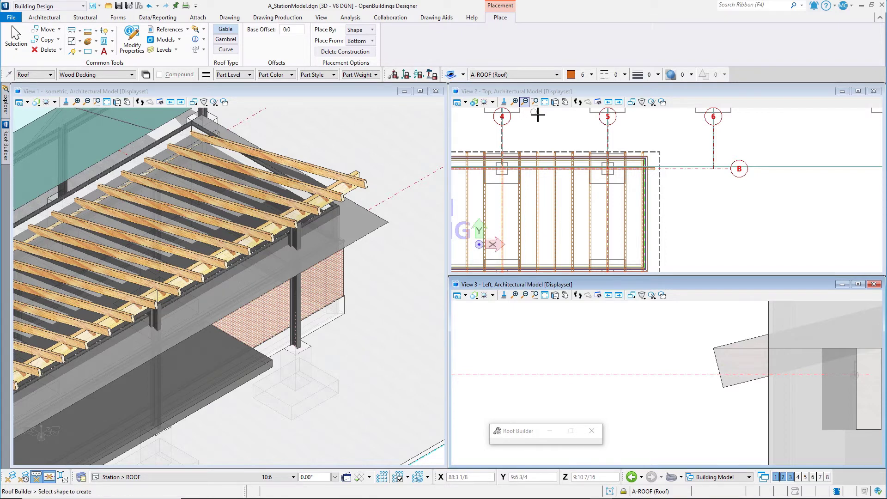
scroll(703, 150, "down", 3)
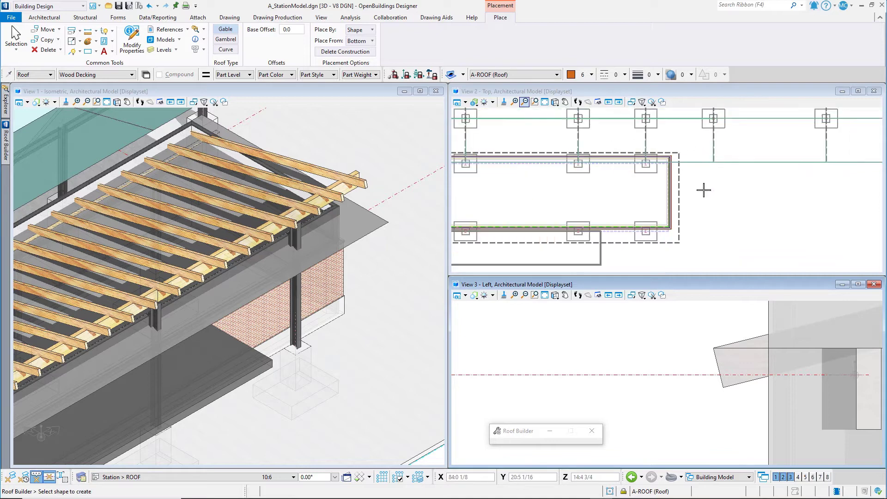
scroll(528, 167, "up", 4)
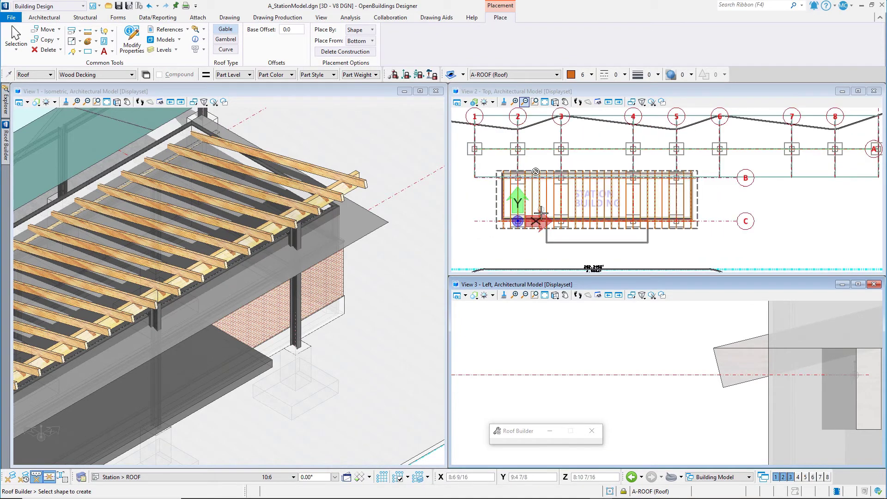
left_click(497, 231)
left_click(496, 231)
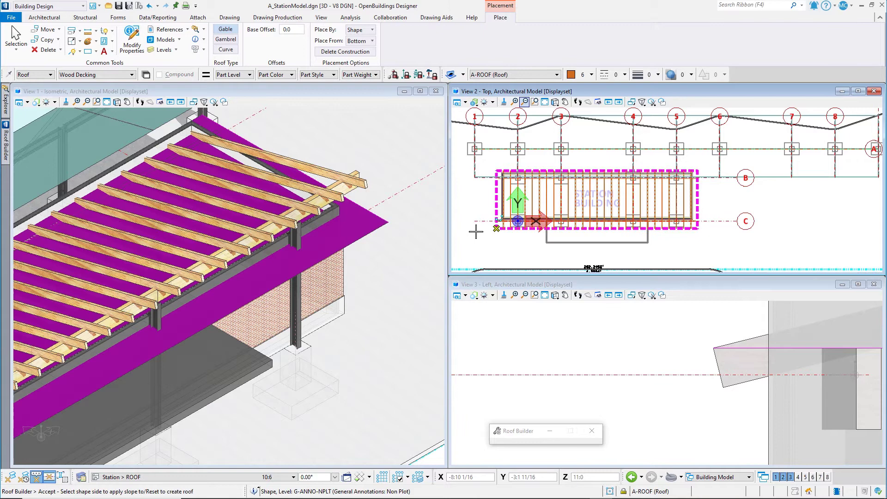
left_click(597, 170)
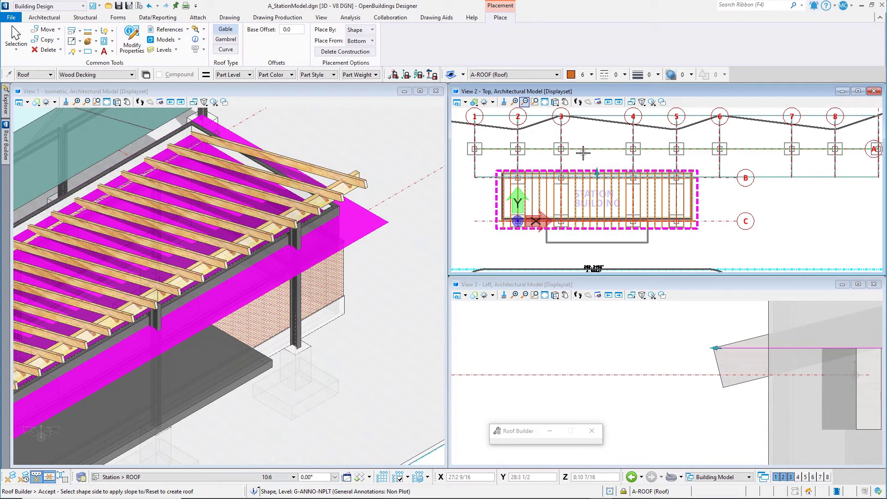
right_click(581, 157)
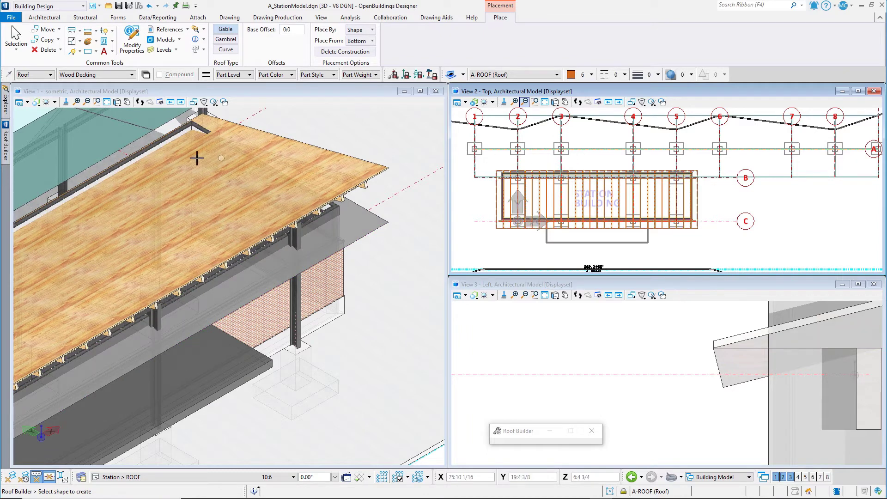
Create a Roof Insulation layer with a 0:1 1/2 base offset from the same shape, sloping from its top side.
mouse_move(6, 141)
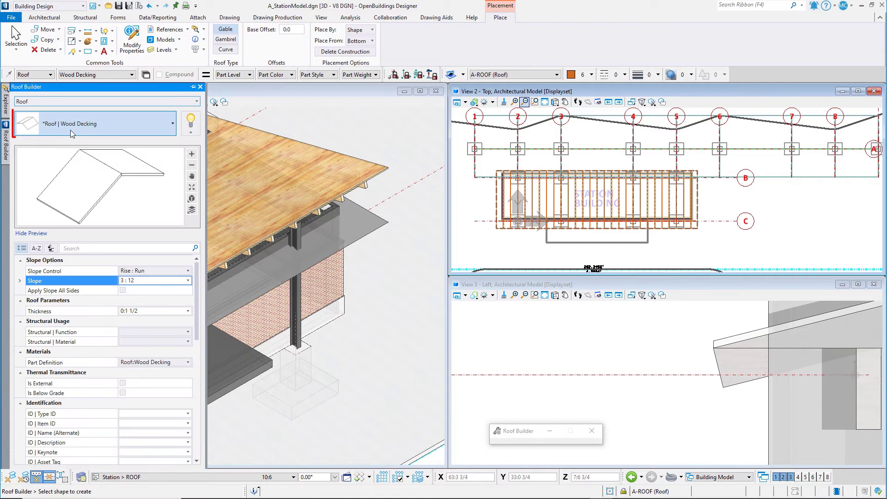
left_click(70, 129)
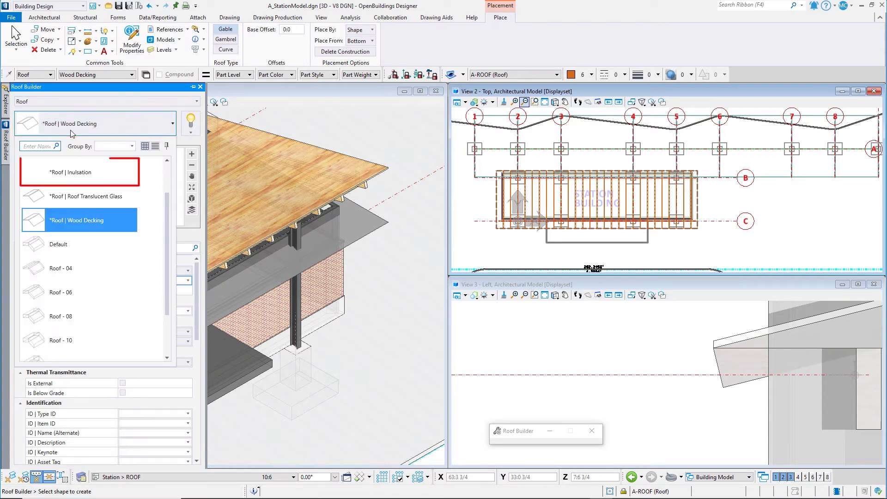
left_click(74, 171)
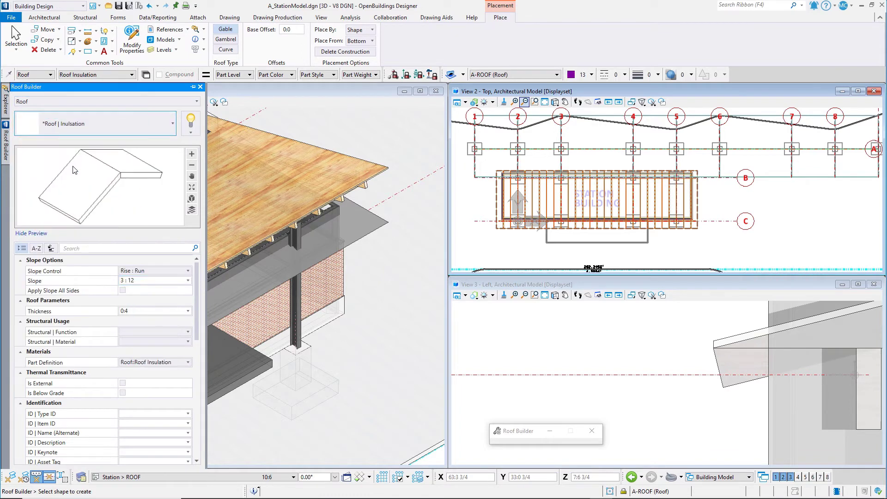
left_click(148, 311)
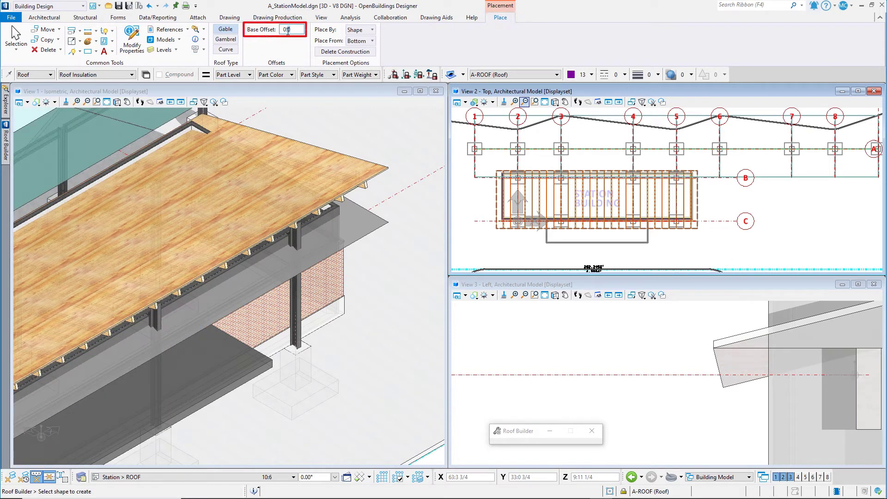
key("Return")
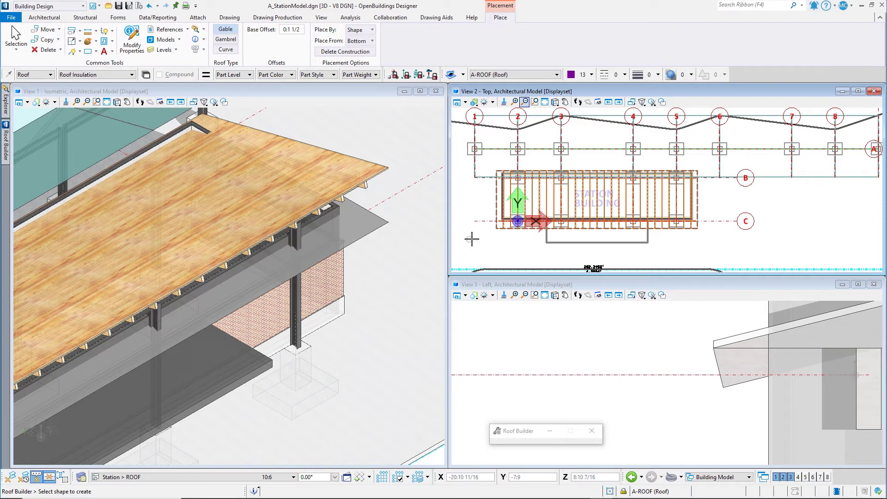
left_click(496, 230)
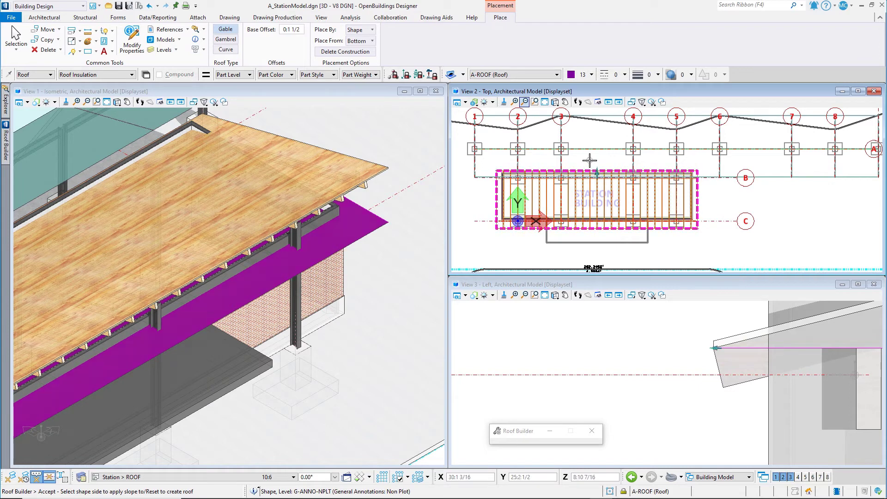
left_click(590, 161)
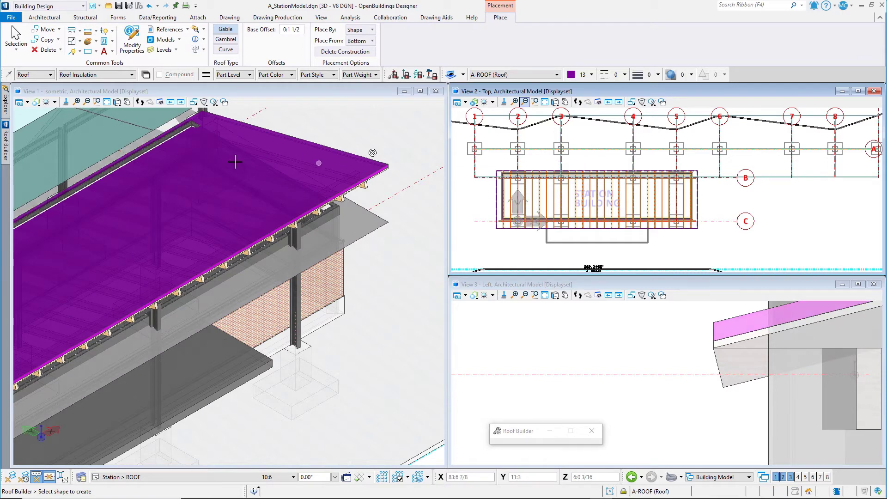
Create a Flat Seam Metal roof layer from the shape at base offset 0:5 1/2, sloped from its top side.
mouse_move(5, 142)
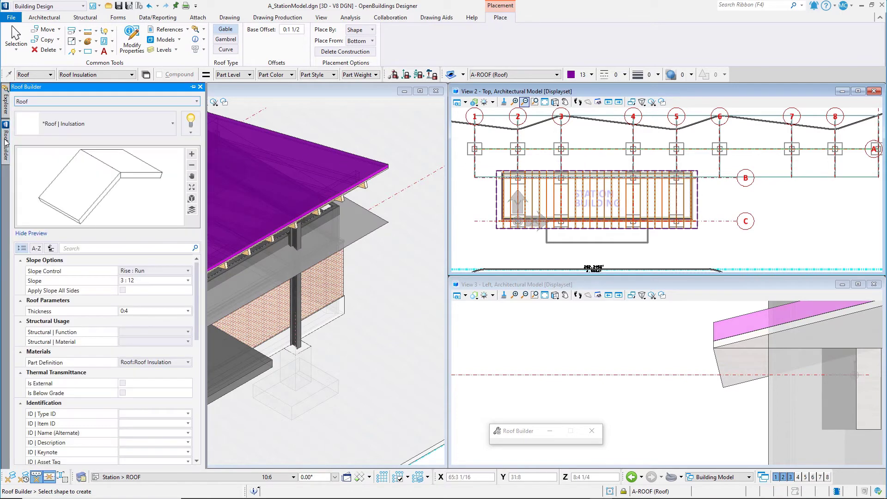
left_click(80, 131)
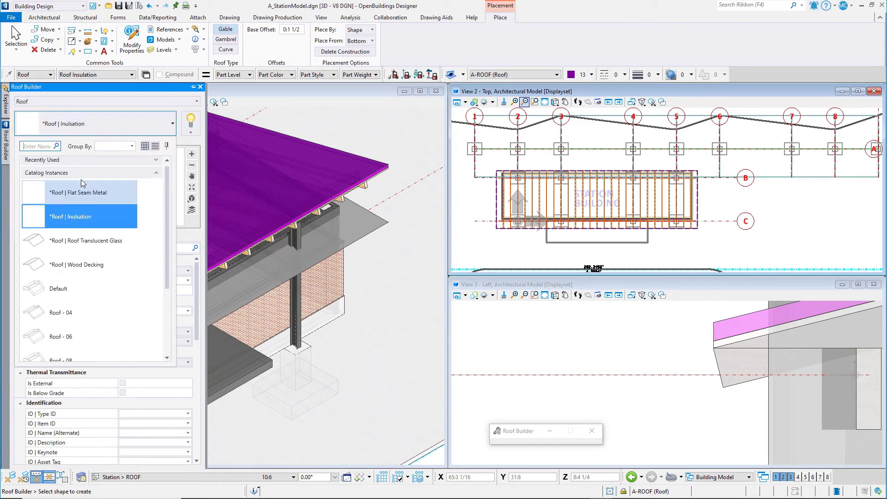
left_click(82, 181)
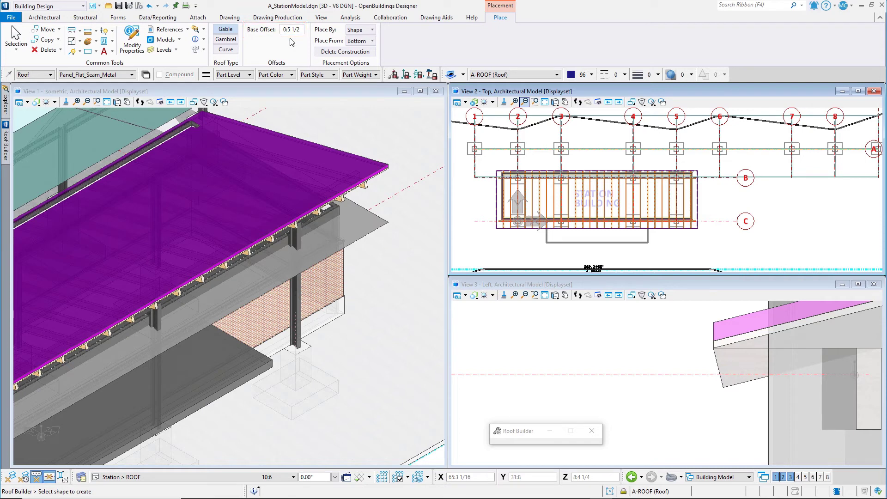
left_click(322, 52)
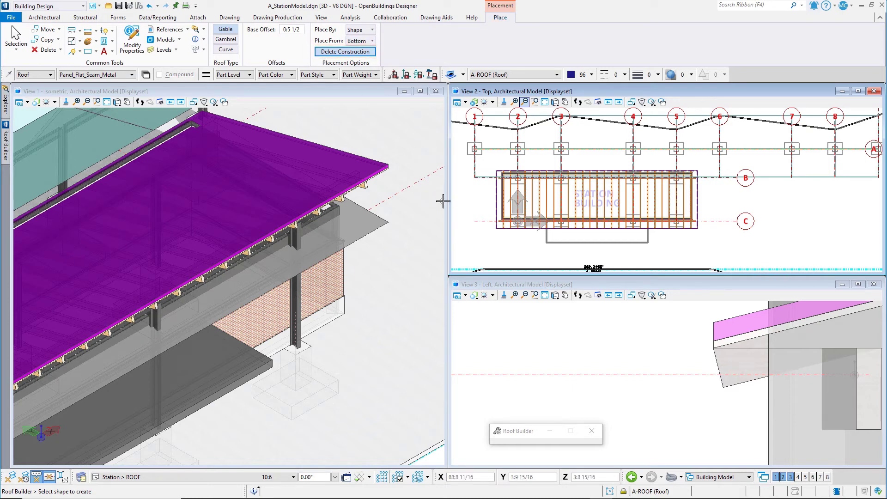
left_click(481, 233)
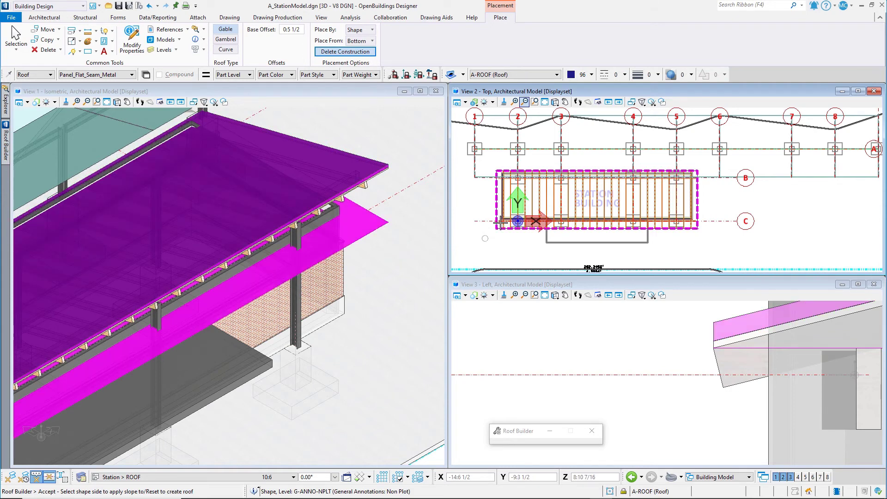
left_click(598, 171)
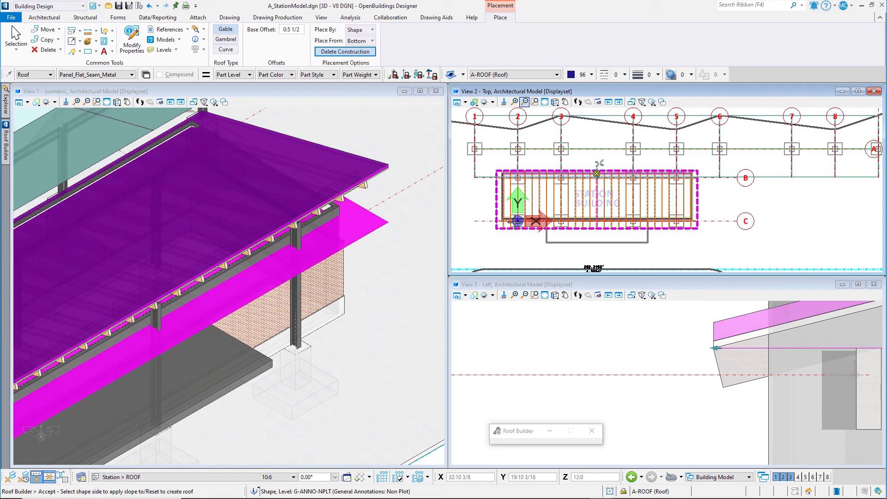
right_click(494, 242)
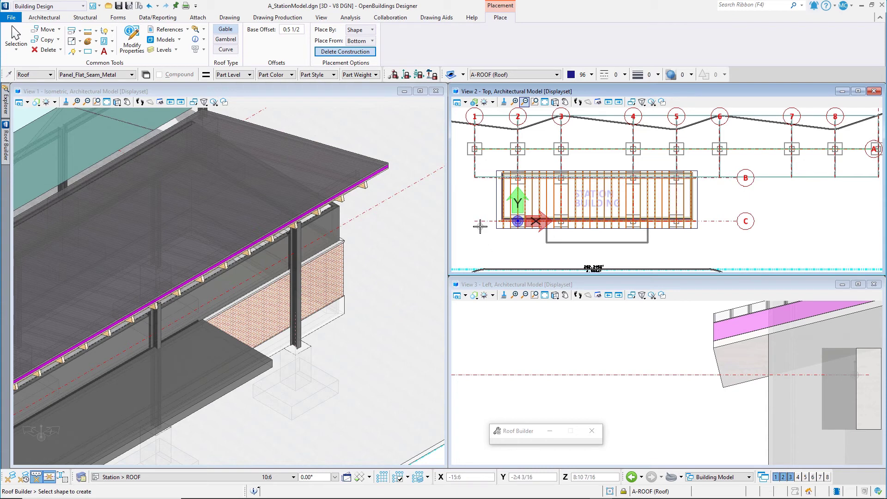
Rotate View 1 to isometric, fit the model in all three views, and set View 3 to Front.
left_click(117, 104)
left_click(180, 149)
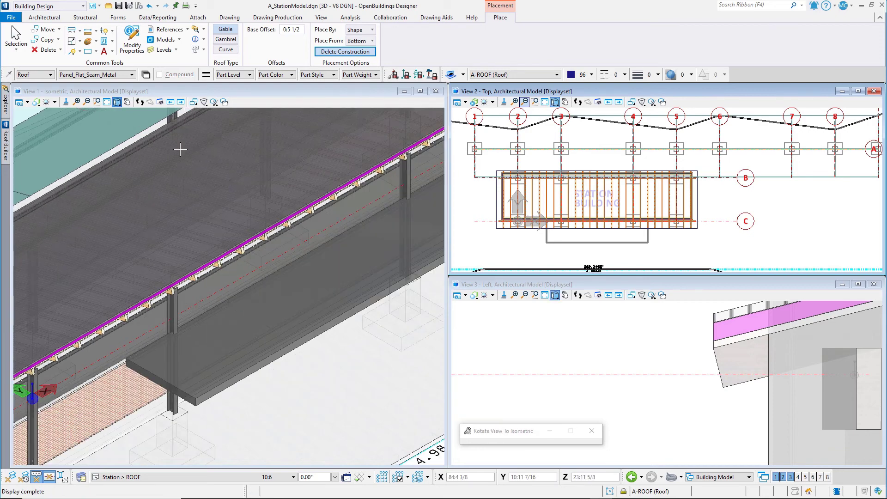
left_click(107, 102)
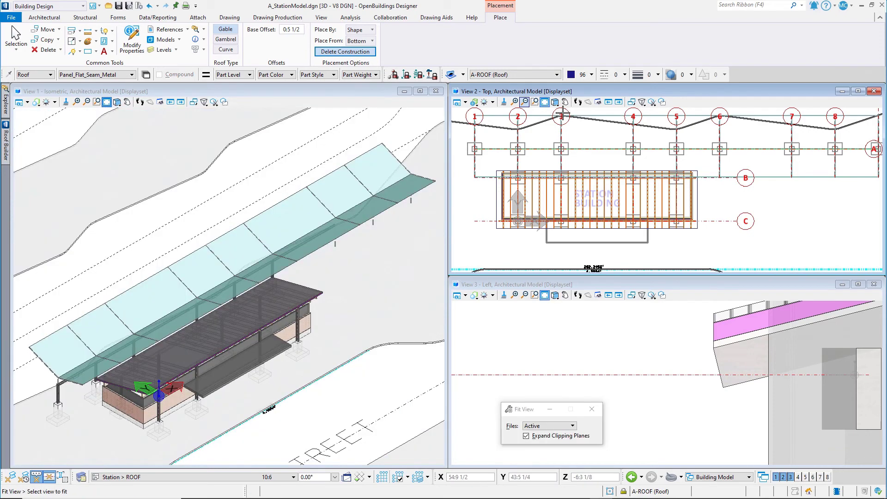
left_click(577, 166)
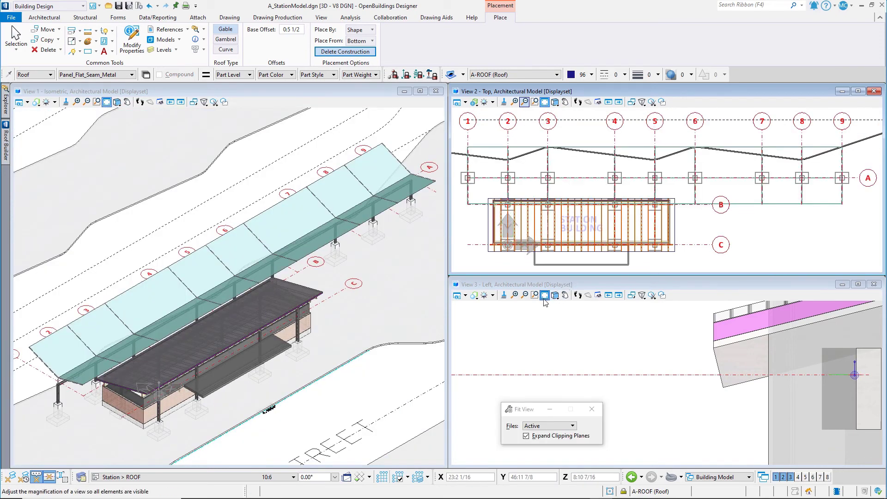
left_click(526, 346)
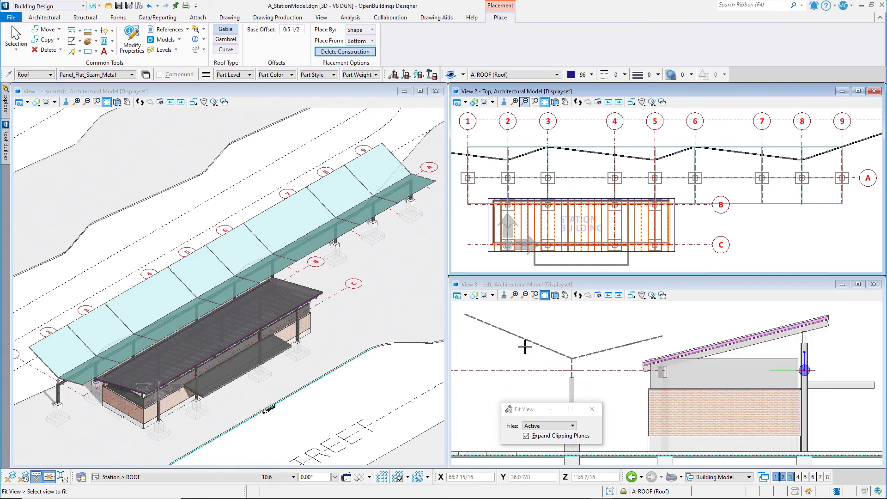
left_click(556, 295)
left_click(578, 328)
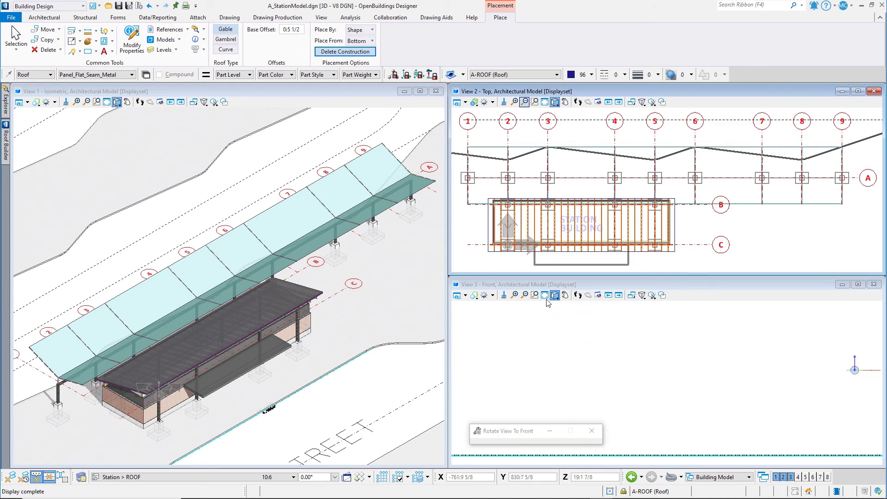